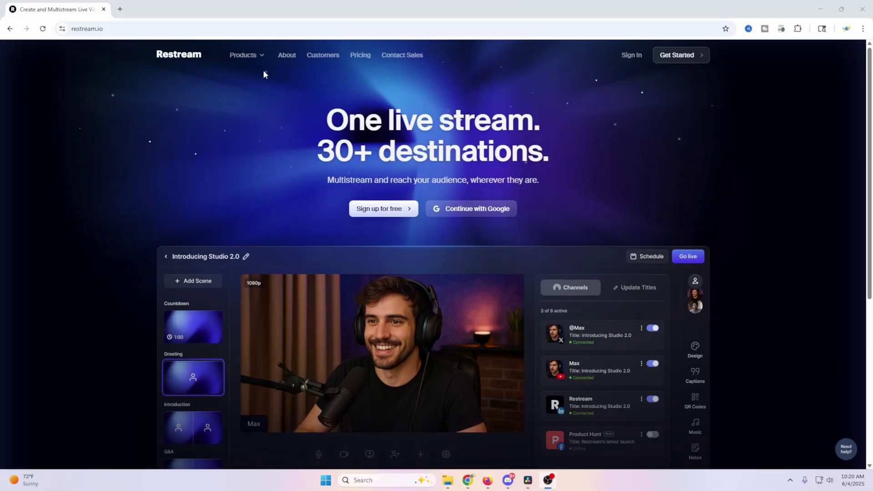
Sign in to Restream with Google and check the Default workspace's navigation entries.
{"action": "mouse_move", "coordinate": [260, 60]}
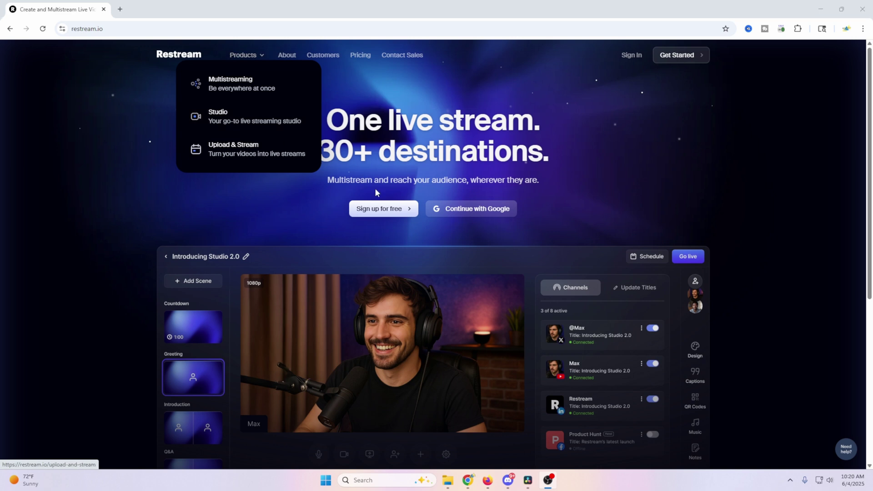
{"action": "left_click", "coordinate": [483, 209]}
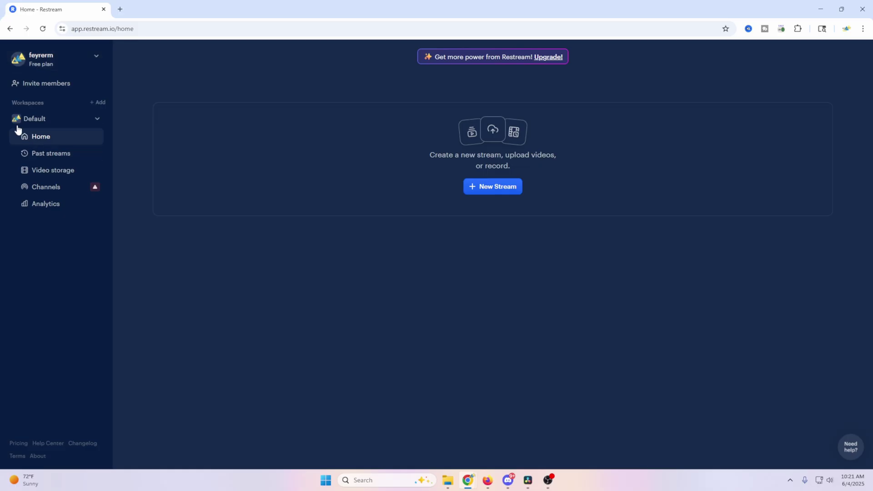
{"action": "left_click", "coordinate": [96, 121]}
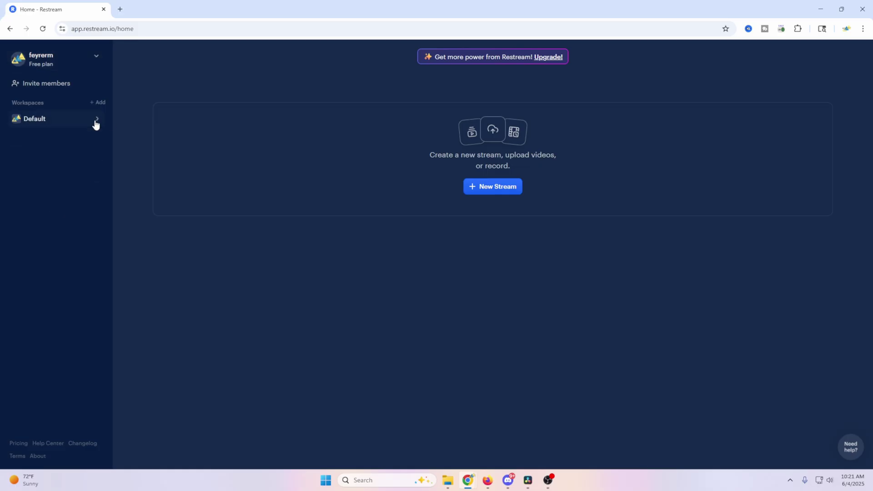
{"action": "left_click", "coordinate": [96, 121]}
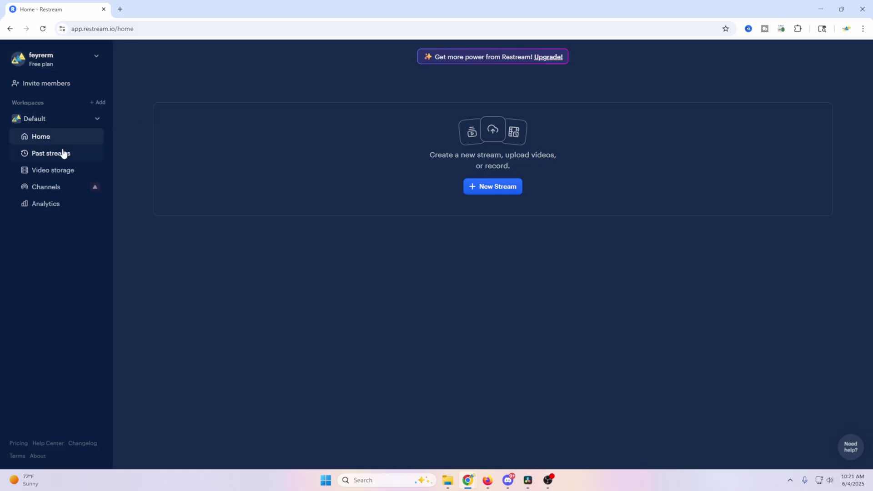
Reconnect the expired YouTube channel by authorizing Restream with the main Google account, and leave the channel list.
{"action": "left_click", "coordinate": [43, 191]}
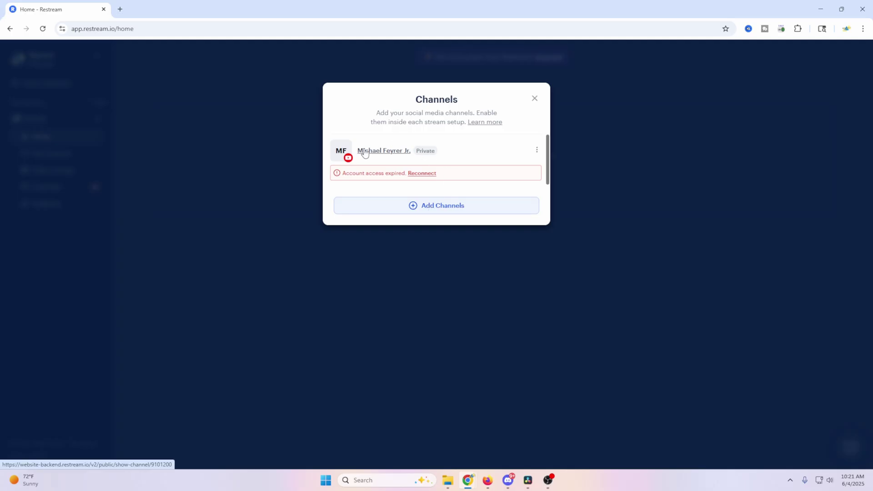
{"action": "left_click", "coordinate": [424, 174]}
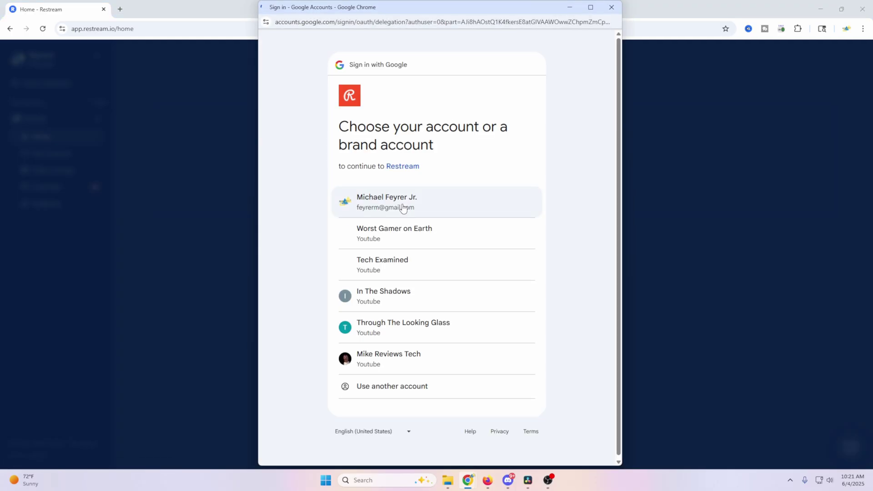
{"action": "left_click", "coordinate": [403, 209]}
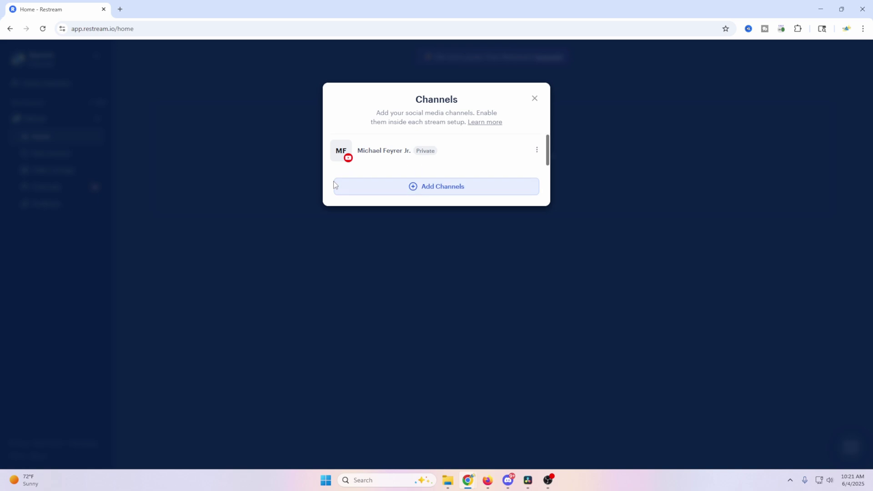
{"action": "left_click", "coordinate": [483, 192]}
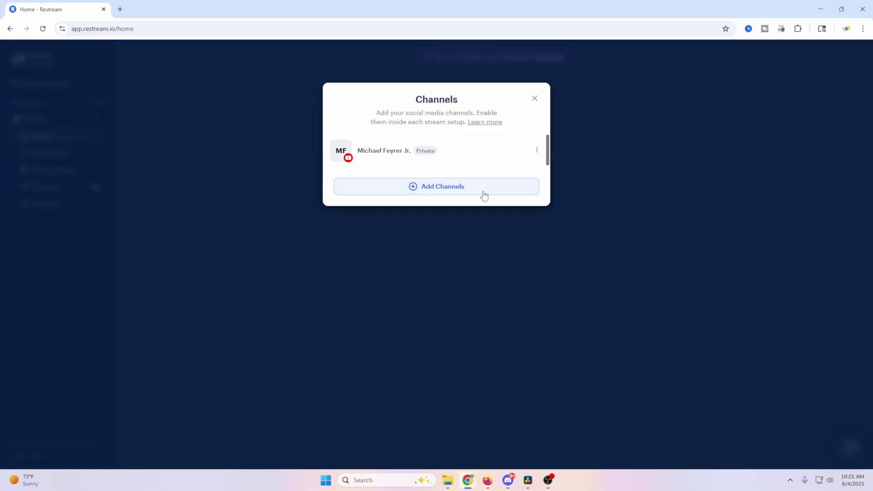
{"action": "left_click", "coordinate": [533, 97]}
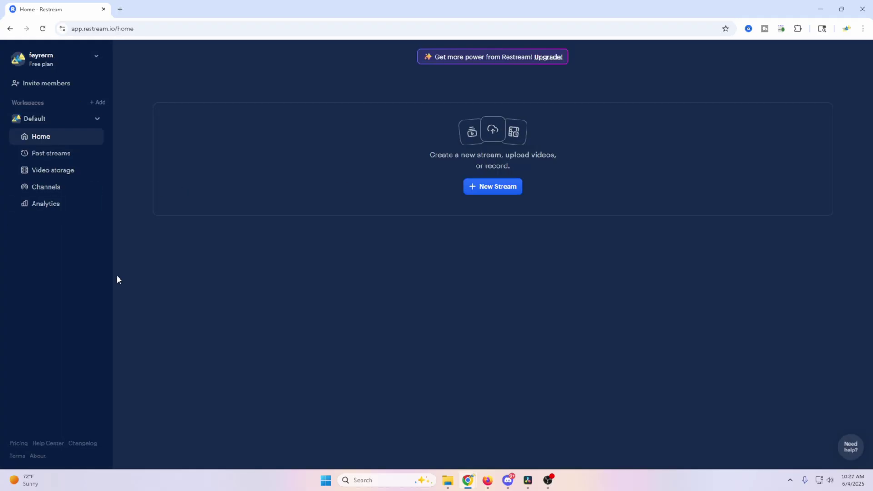
Check the uploaded videos in the workspace's video storage and create a new stream with Restream Studio.
{"action": "left_click", "coordinate": [59, 171]}
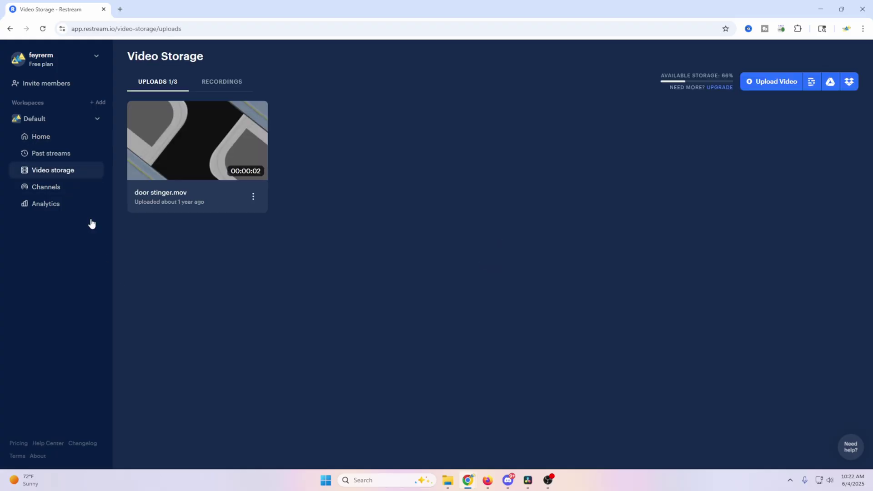
{"action": "left_click", "coordinate": [48, 135]}
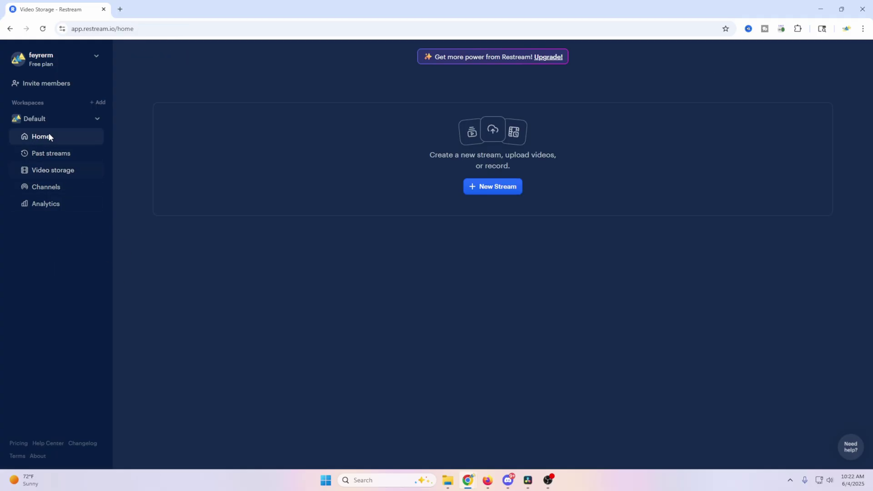
{"action": "left_click", "coordinate": [499, 188]}
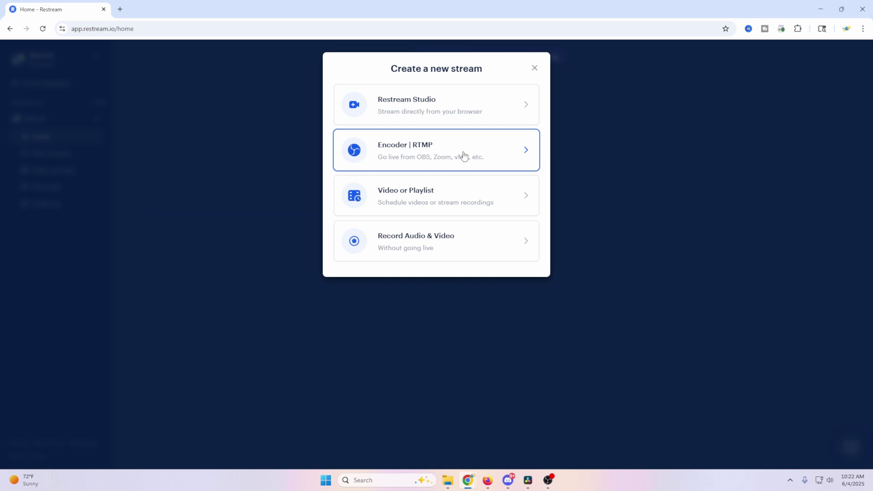
{"action": "left_click", "coordinate": [412, 114]}
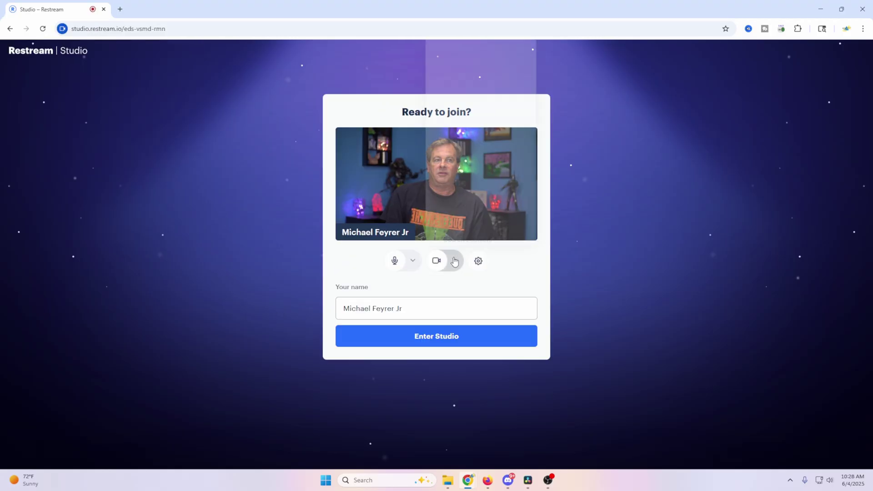
Review the available camera and microphone inputs before joining the studio.
{"action": "left_click", "coordinate": [455, 260]}
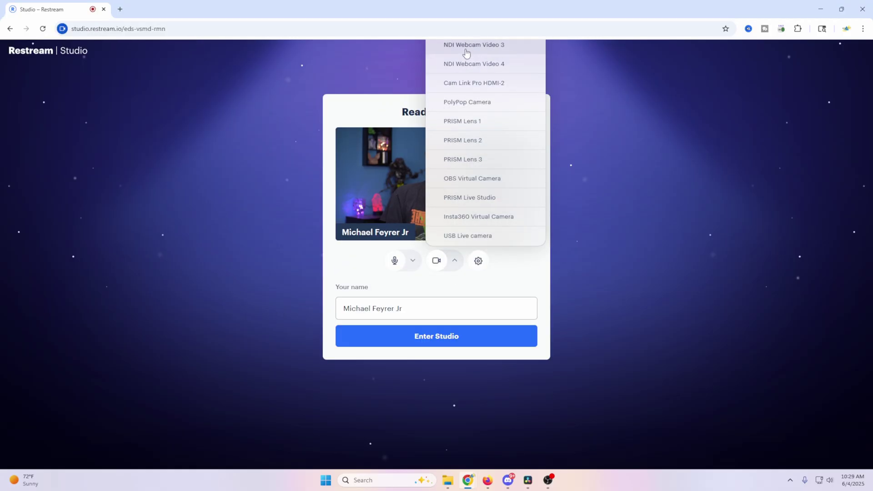
{"action": "left_click", "coordinate": [412, 262]}
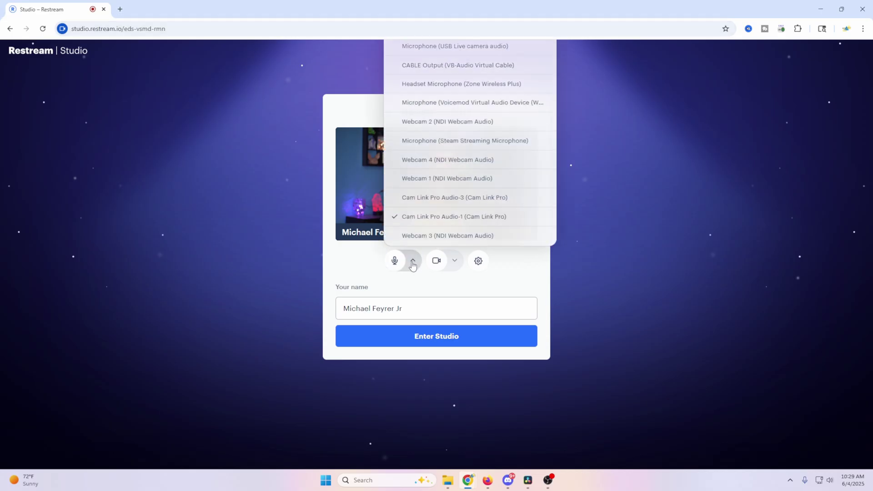
{"action": "left_click", "coordinate": [412, 261]}
Try the preset virtual backgrounds, including the living-room image, on the camera preview.
{"action": "left_click", "coordinate": [478, 261]}
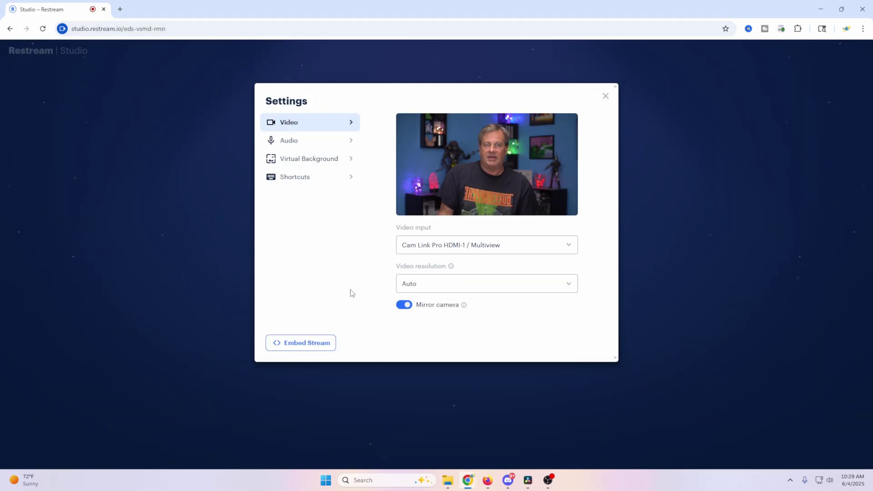
{"action": "left_click", "coordinate": [321, 162]}
{"action": "left_click", "coordinate": [487, 172]}
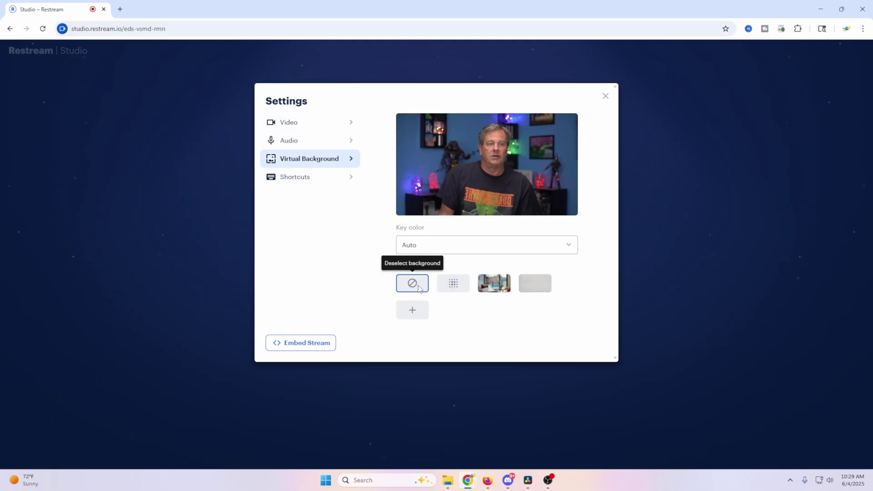
{"action": "left_click", "coordinate": [460, 285]}
{"action": "left_click", "coordinate": [493, 286]}
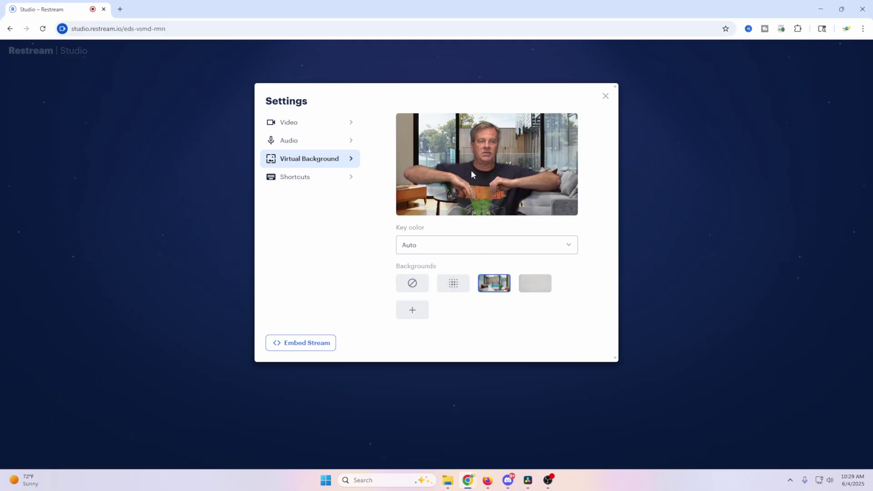
{"action": "left_click", "coordinate": [177, 312]}
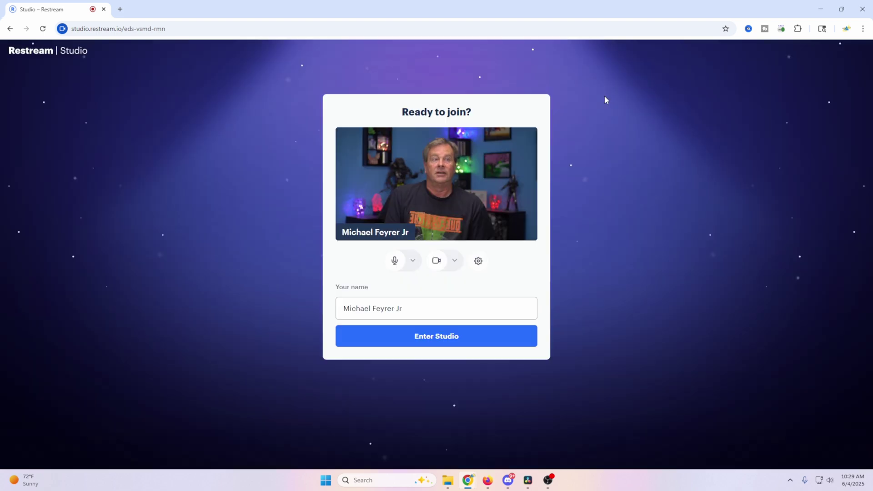
Enter the studio, try a neighbouring stage layout and set the Welcome scene to the Cover layout.
{"action": "left_click", "coordinate": [391, 339]}
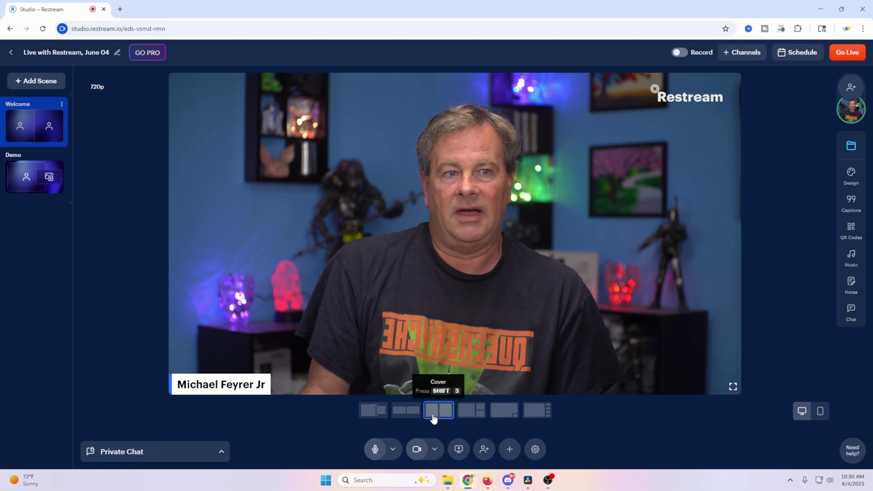
{"action": "left_click", "coordinate": [406, 411]}
{"action": "left_click", "coordinate": [435, 416]}
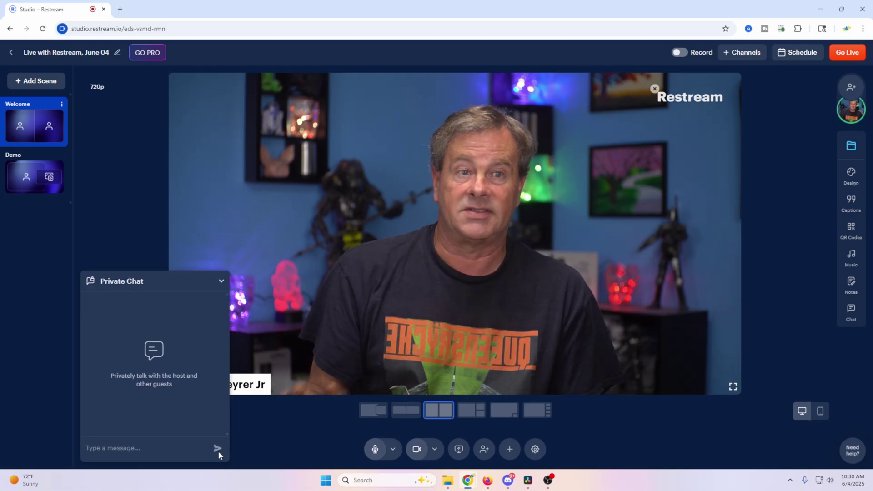
Collapse the private chat and switch the microphone and camera off and back on.
{"action": "left_click", "coordinate": [221, 283]}
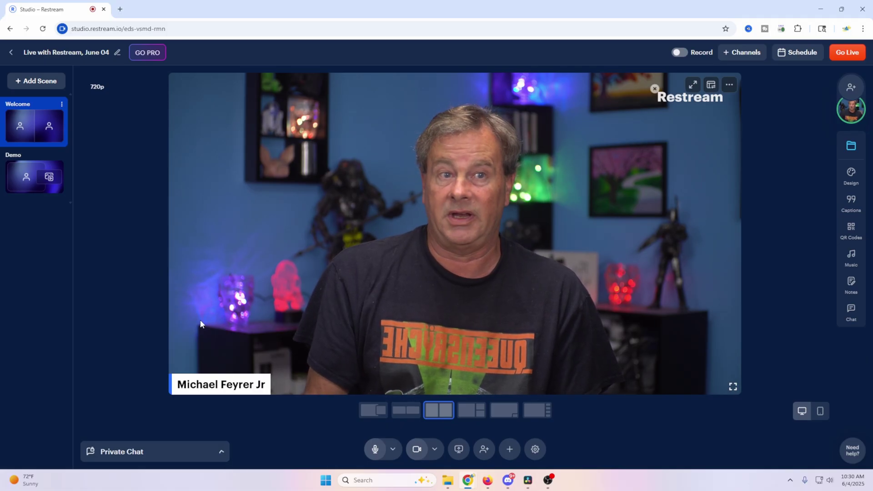
{"action": "left_click", "coordinate": [372, 458]}
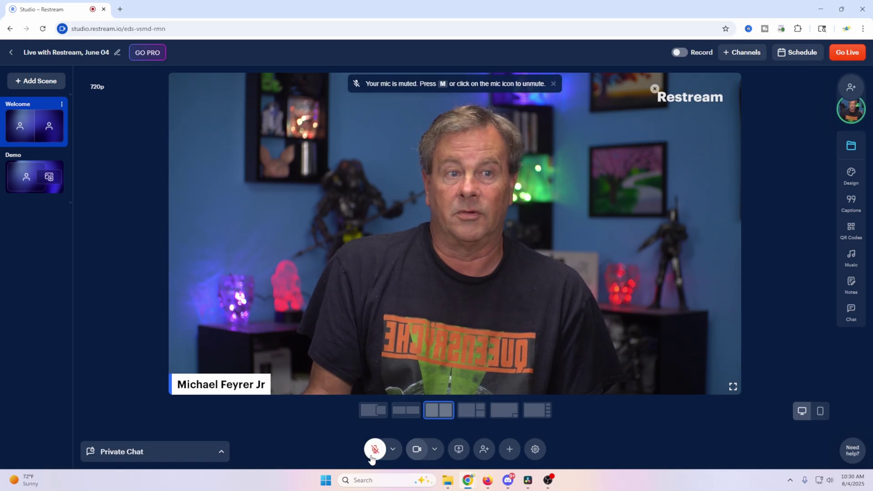
{"action": "left_click", "coordinate": [373, 457]}
{"action": "left_click", "coordinate": [417, 457]}
{"action": "left_click", "coordinate": [418, 459]}
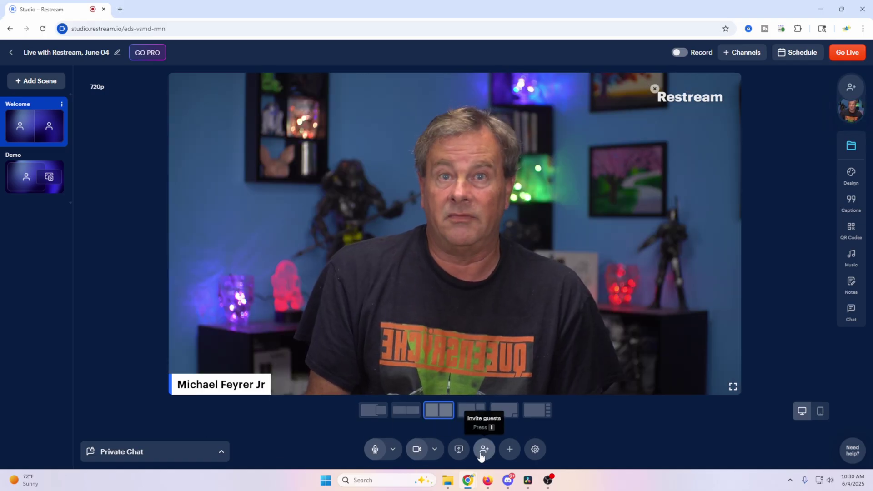
Add an extra camera to the Welcome scene, choosing a different video input from the suggested one.
{"action": "left_click", "coordinate": [510, 455]}
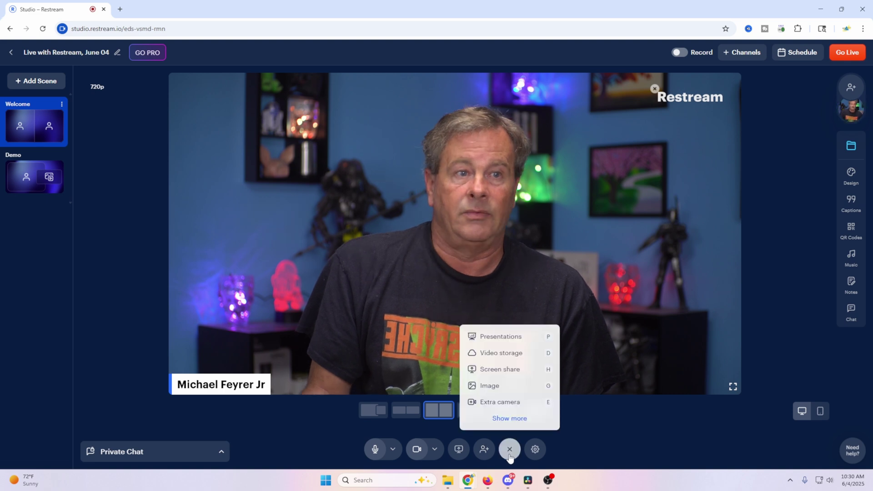
{"action": "left_click", "coordinate": [496, 403]}
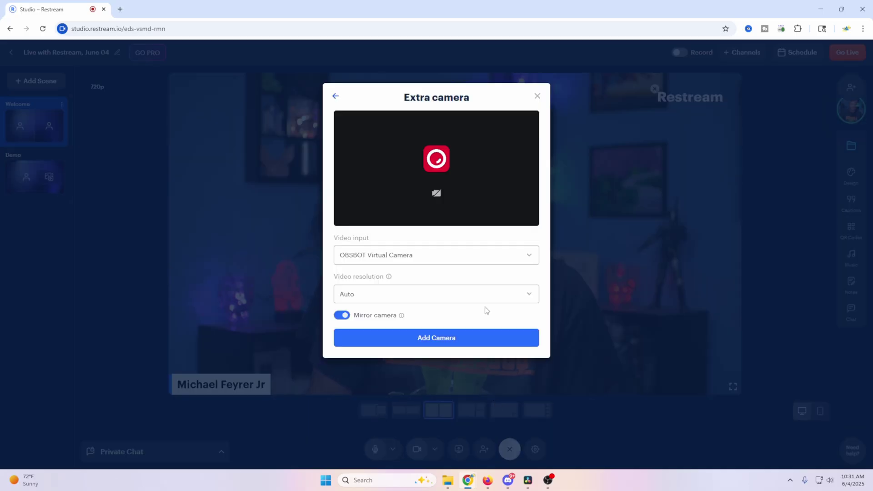
{"action": "left_click", "coordinate": [499, 263]}
{"action": "left_click", "coordinate": [474, 335]}
{"action": "left_click", "coordinate": [469, 338]}
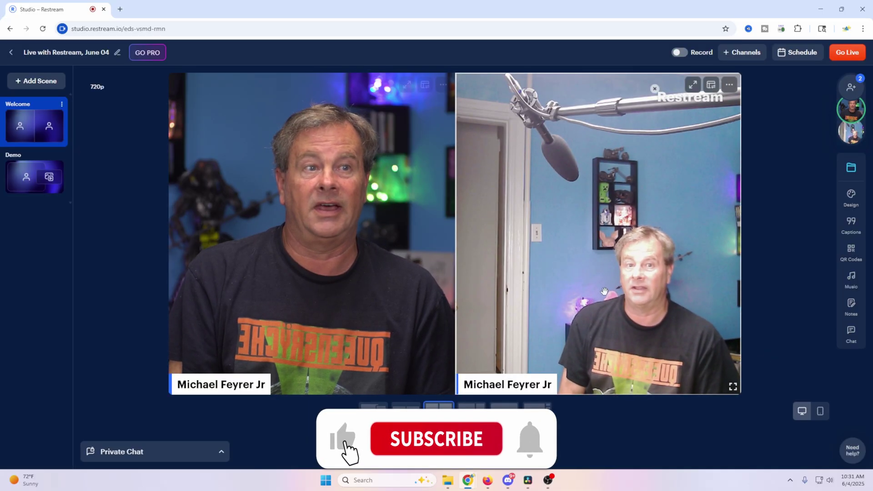
Try several two-camera layouts and set picture-in-picture with the main camera full size and the extra camera in the lower corner.
{"action": "left_click_drag", "start_coordinate": [604, 291], "coordinate": [483, 390]}
{"action": "left_click", "coordinate": [406, 410]}
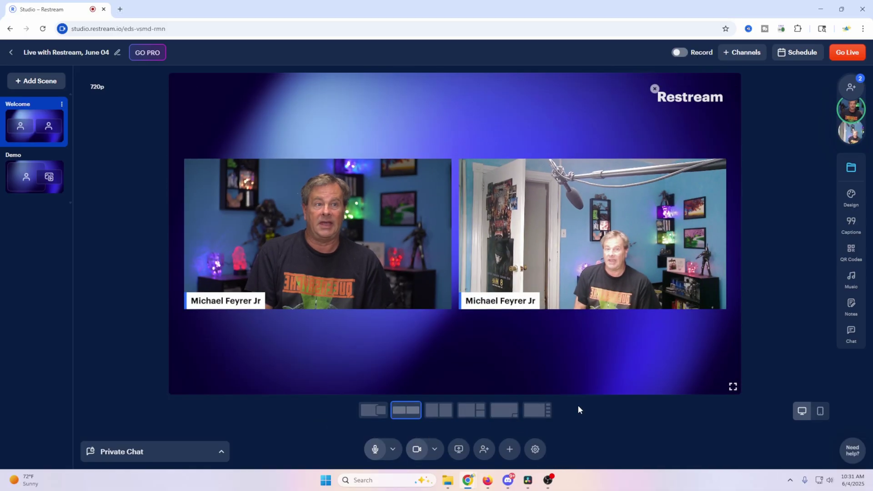
{"action": "left_click", "coordinate": [373, 410]}
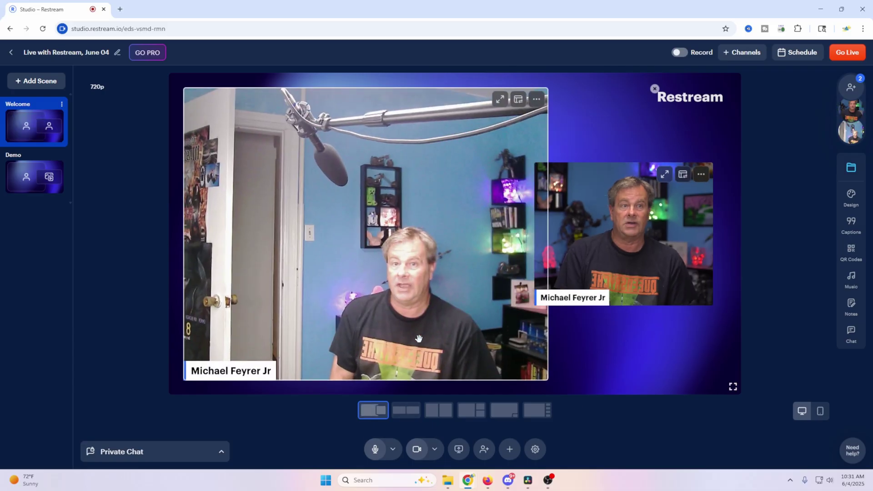
{"action": "left_click", "coordinate": [505, 411]}
{"action": "left_click_drag", "start_coordinate": [673, 359], "coordinate": [427, 363]}
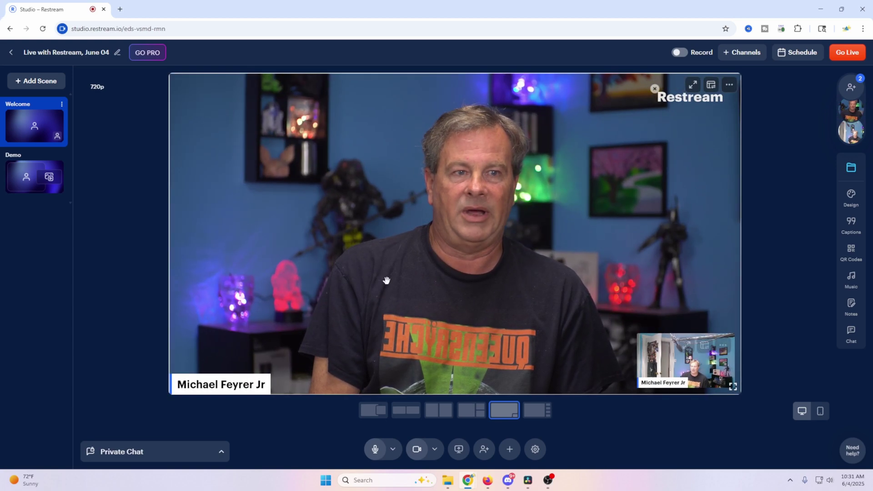
Check the list of available cameras and turn off mirroring for the main camera in the video settings.
{"action": "left_click", "coordinate": [435, 450]}
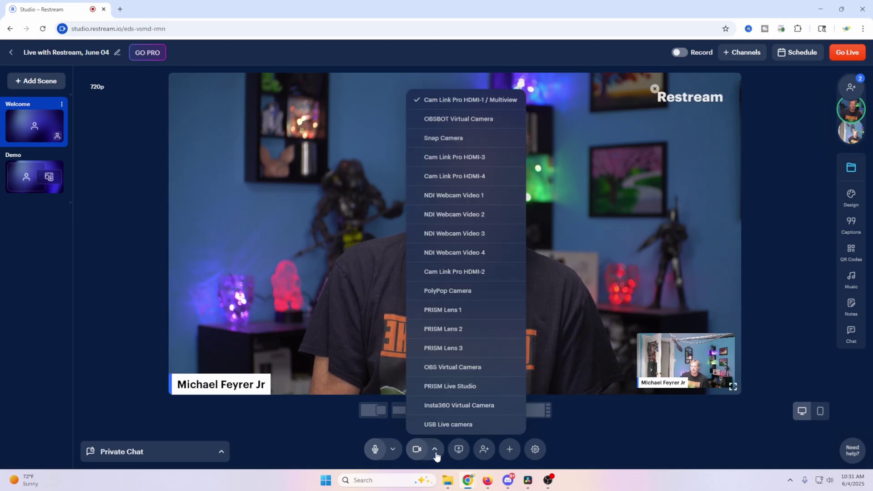
{"action": "left_click", "coordinate": [319, 428]}
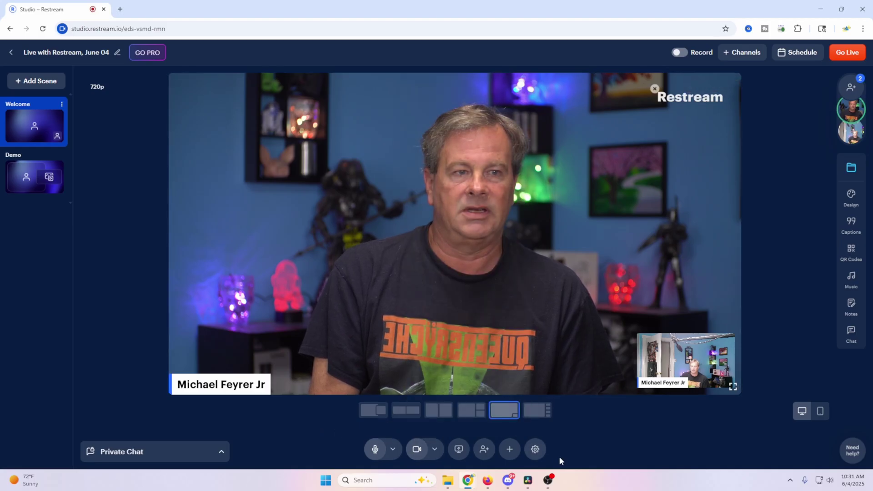
{"action": "left_click", "coordinate": [535, 449]}
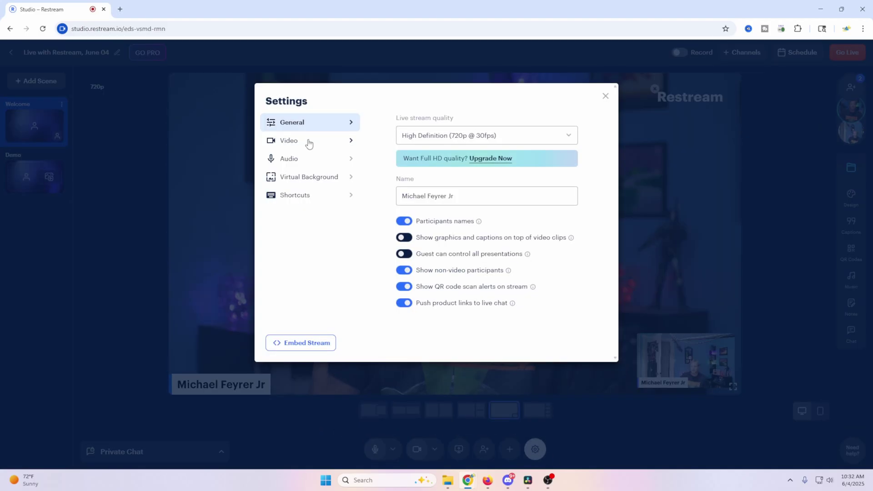
{"action": "left_click", "coordinate": [309, 143]}
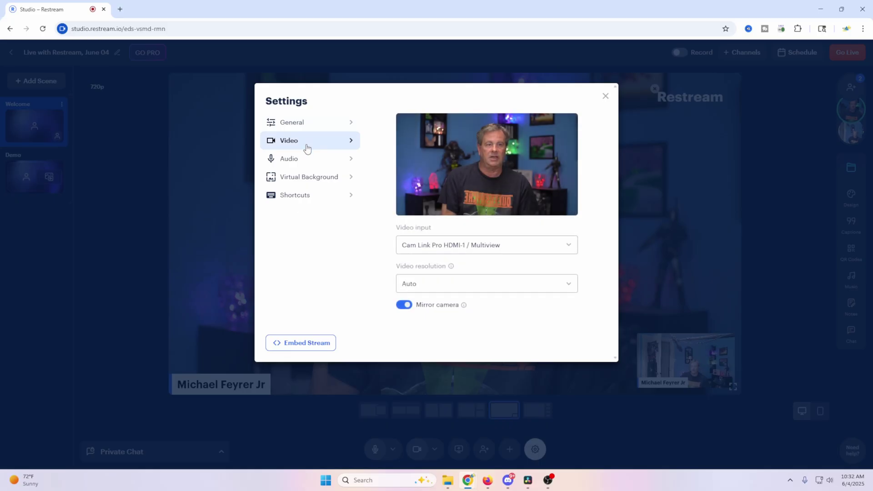
{"action": "left_click", "coordinate": [607, 97]}
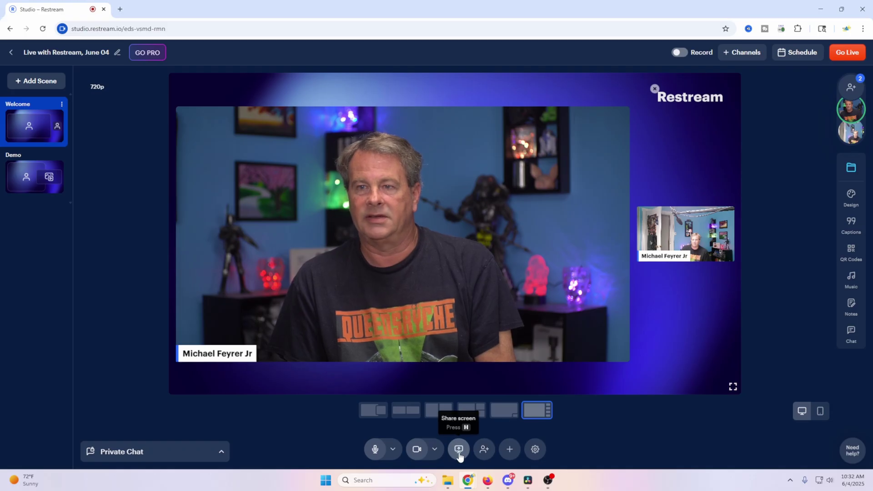
Share the desktop screen on the stage, try each camera in the large slot, and return the shared screen to it beside both cameras.
{"action": "left_click", "coordinate": [460, 455]}
{"action": "left_click", "coordinate": [513, 285]}
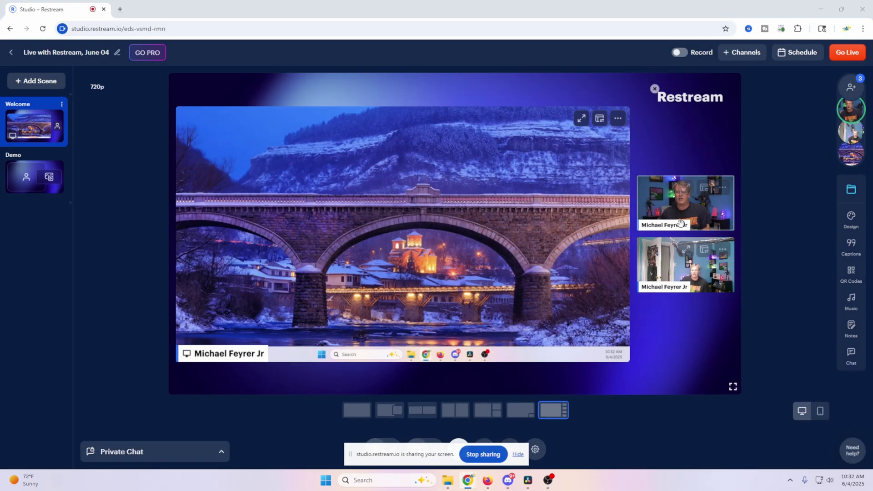
{"action": "left_click_drag", "start_coordinate": [673, 204], "coordinate": [455, 196]}
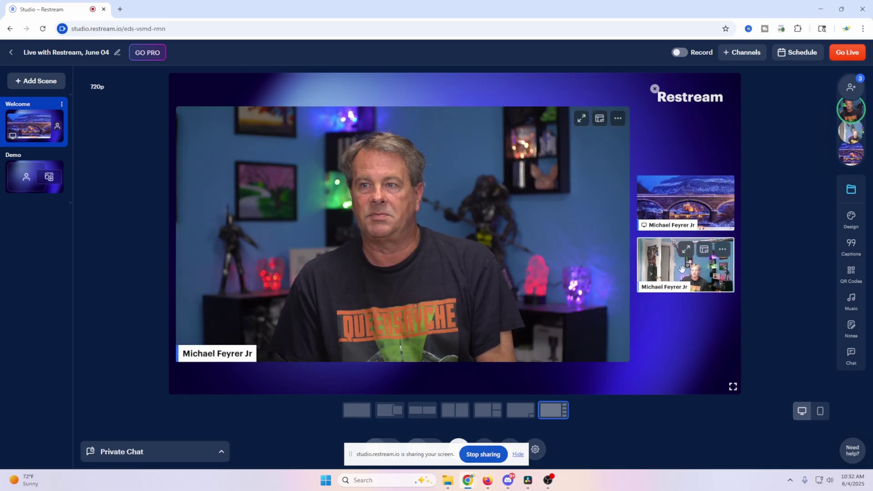
{"action": "left_click_drag", "start_coordinate": [678, 266], "coordinate": [445, 252]}
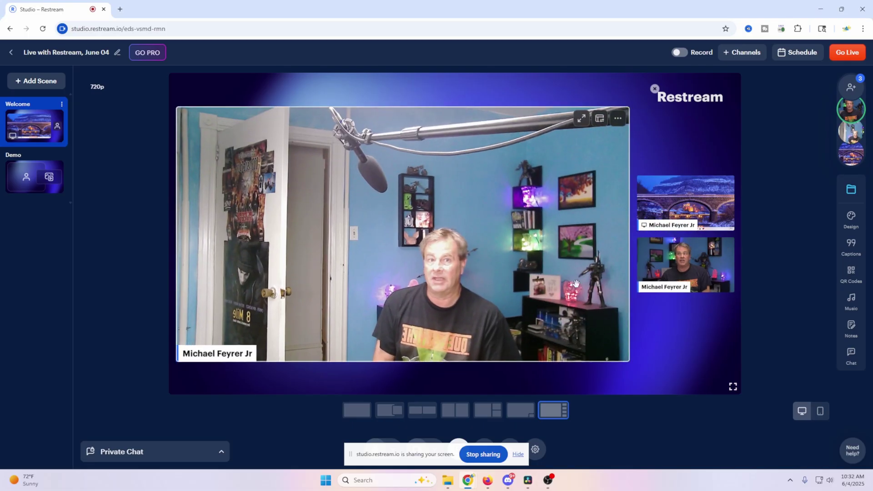
{"action": "left_click_drag", "start_coordinate": [685, 203], "coordinate": [382, 395]}
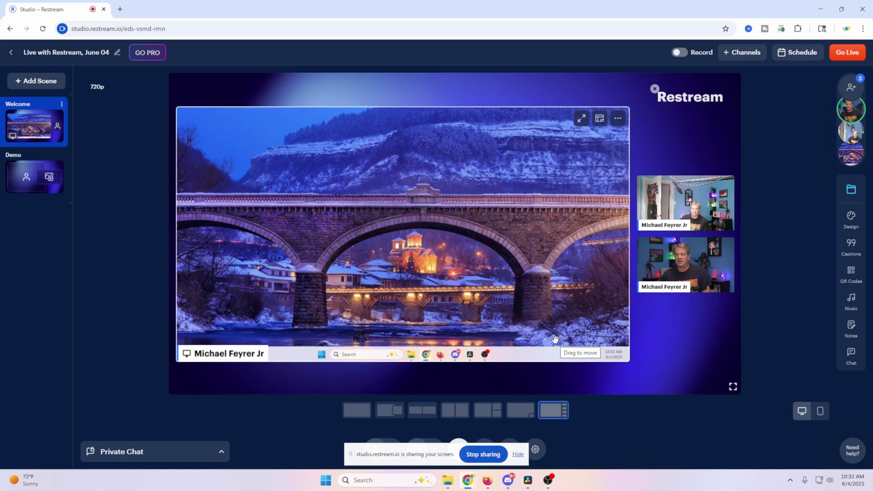
{"action": "left_click", "coordinate": [851, 112]}
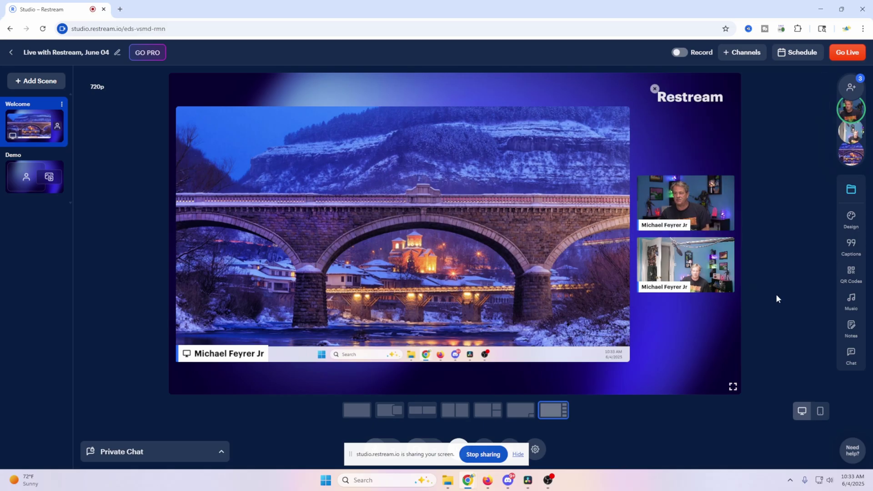
Switch to the My Assets folder and check the Restream logo options in its design settings.
{"action": "mouse_move", "coordinate": [853, 193]}
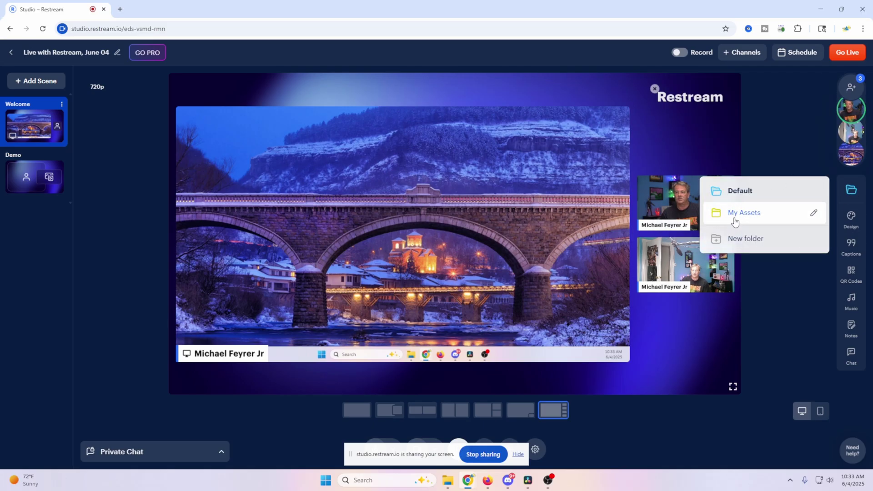
{"action": "left_click", "coordinate": [760, 213]}
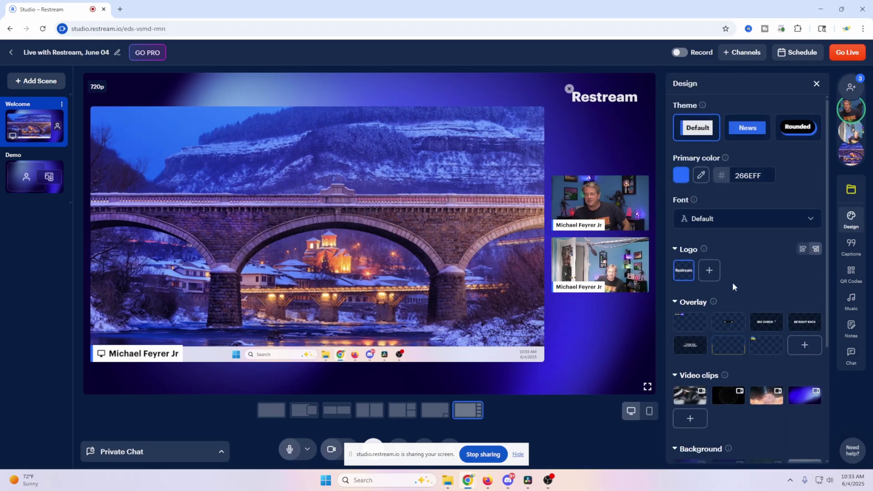
{"action": "scroll", "coordinate": [733, 282], "scroll_direction": "down", "scroll_amount": 2}
{"action": "scroll", "coordinate": [764, 287], "scroll_direction": "up", "scroll_amount": 2}
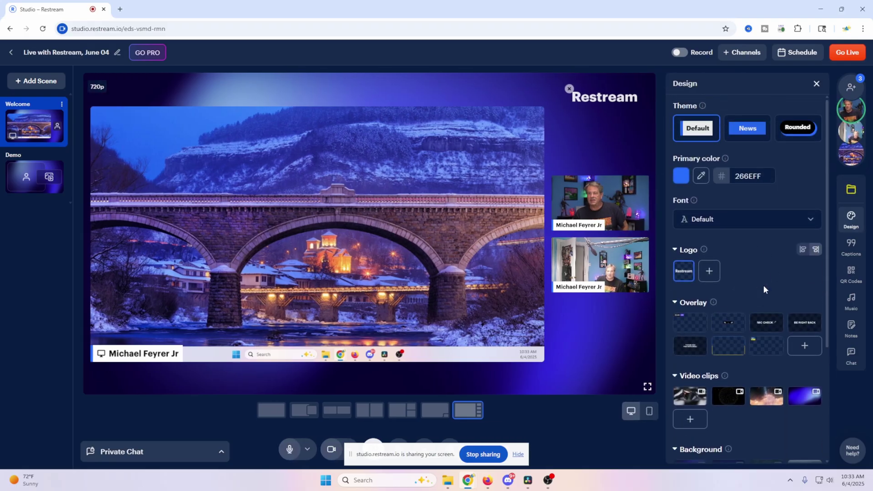
{"action": "left_click", "coordinate": [577, 99]}
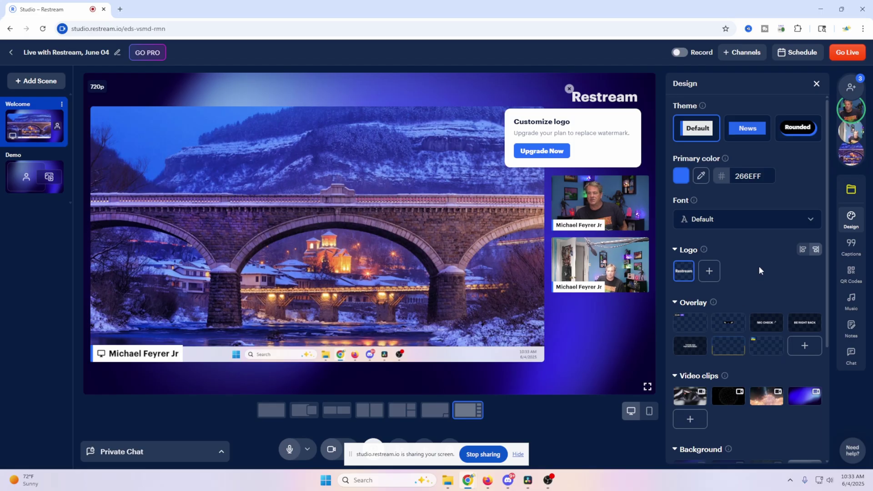
{"action": "left_click", "coordinate": [682, 274]}
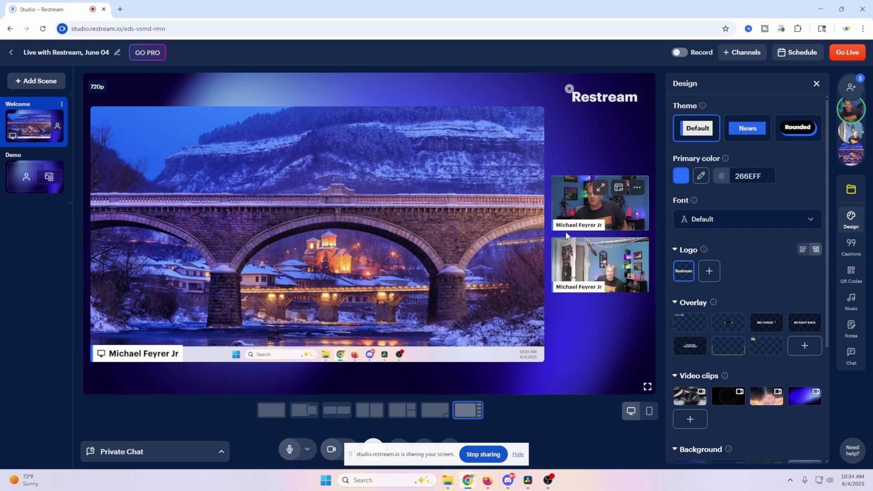
Try the News and Rounded themes for the name labels and return to the Default theme.
{"action": "left_click", "coordinate": [746, 133]}
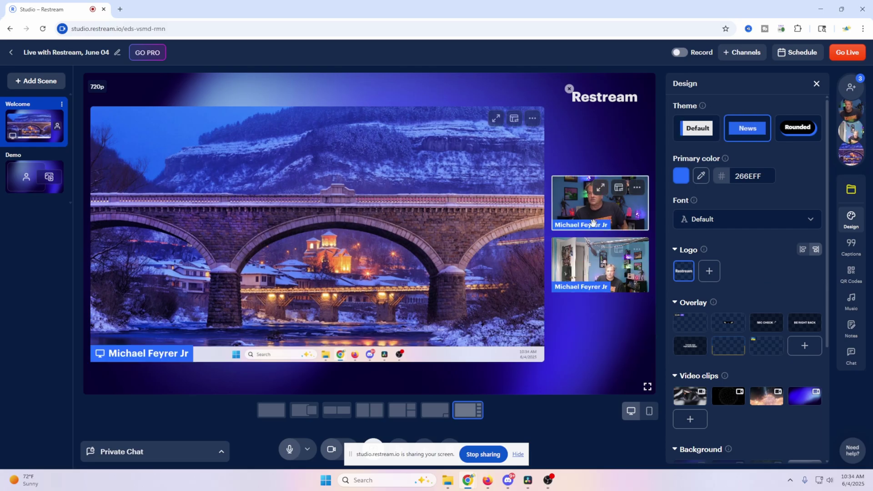
{"action": "left_click", "coordinate": [793, 136]}
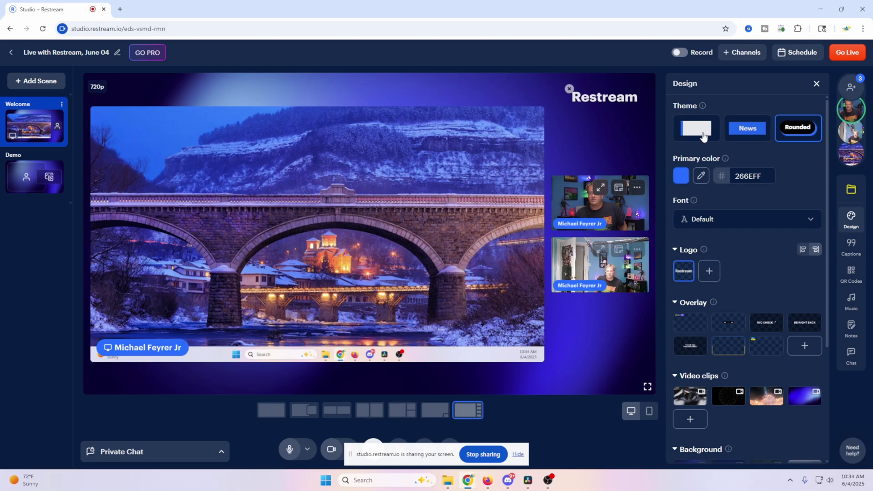
Preview the Thank You for Watching, Breaking News, pixel sunglasses, Mic Check and Be Right Back overlays and the first video clip, hiding each again.
{"action": "scroll", "coordinate": [720, 226], "scroll_direction": "down", "scroll_amount": 3}
{"action": "left_click", "coordinate": [690, 210]}
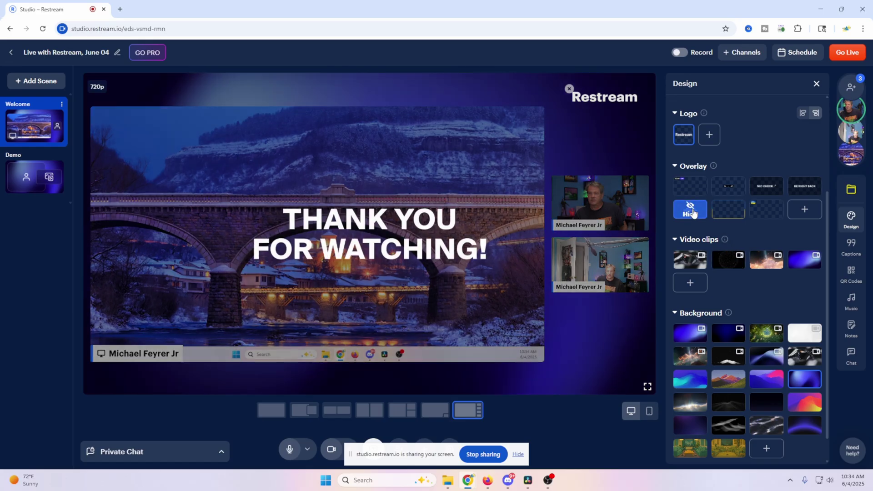
{"action": "left_click", "coordinate": [691, 212]}
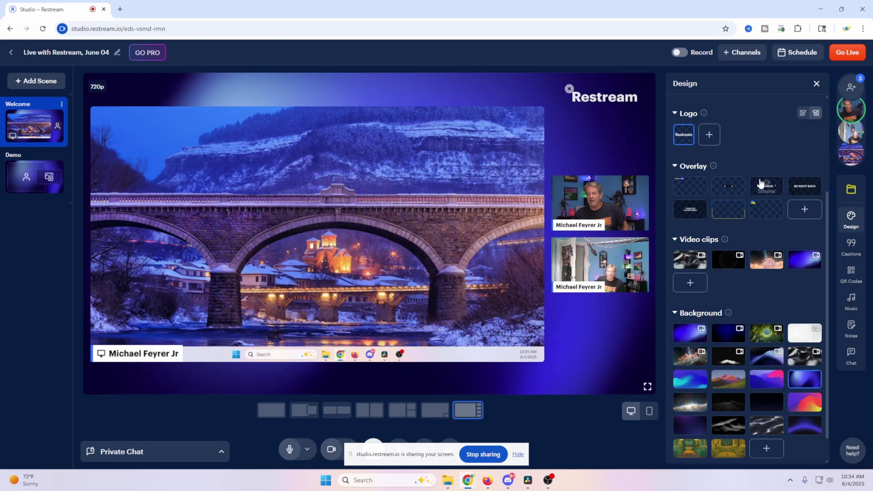
{"action": "left_click", "coordinate": [689, 191]}
{"action": "left_click", "coordinate": [689, 194]}
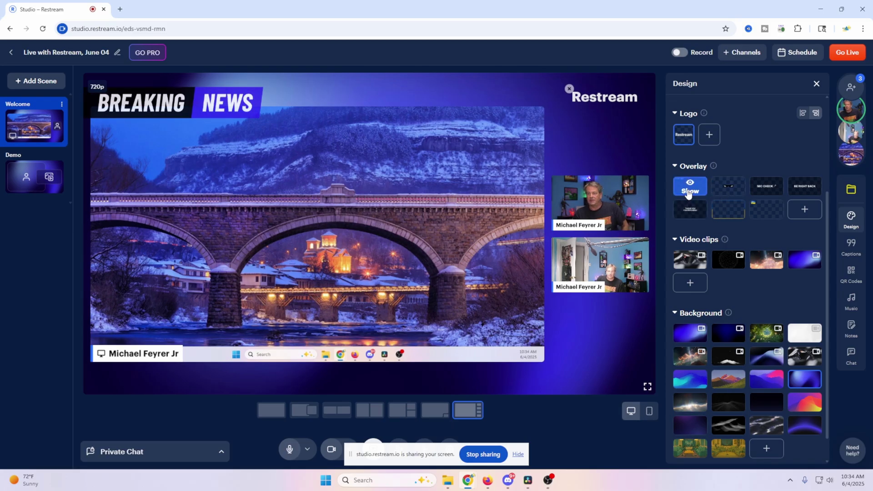
{"action": "left_click", "coordinate": [720, 194]}
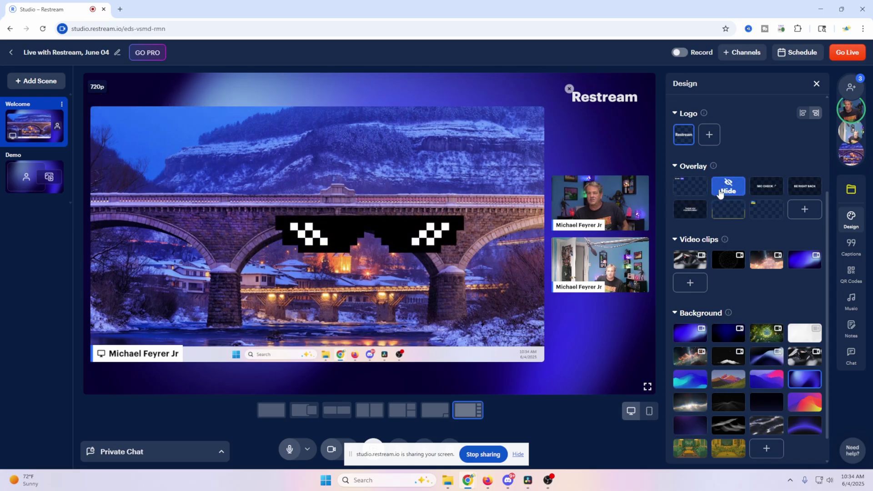
{"action": "left_click", "coordinate": [720, 193]}
{"action": "left_click", "coordinate": [768, 190]}
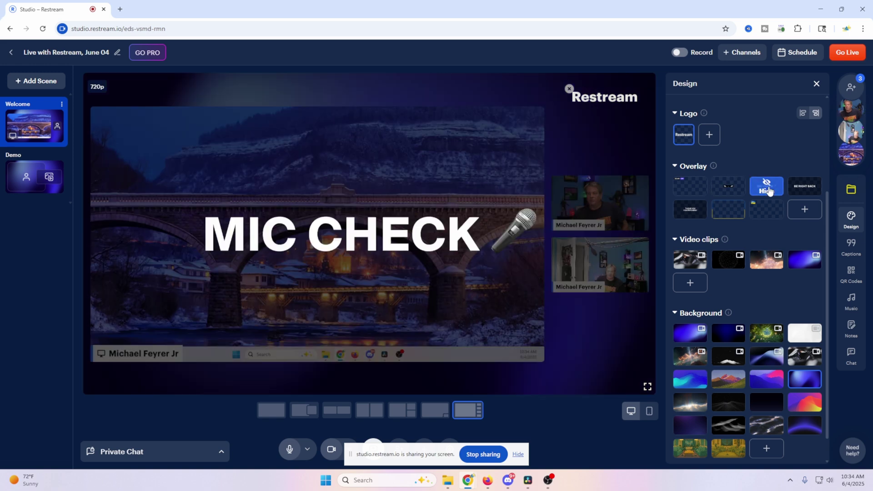
{"action": "left_click", "coordinate": [769, 191]}
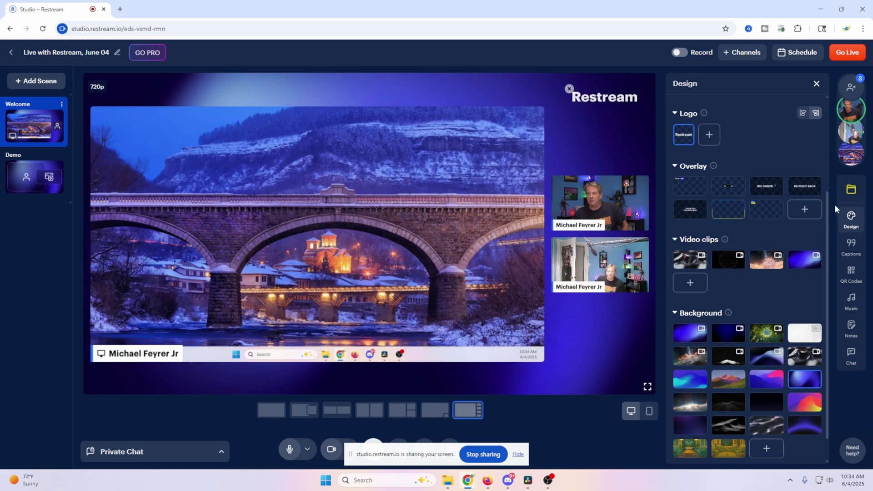
{"action": "left_click", "coordinate": [809, 193]}
{"action": "left_click", "coordinate": [809, 194]}
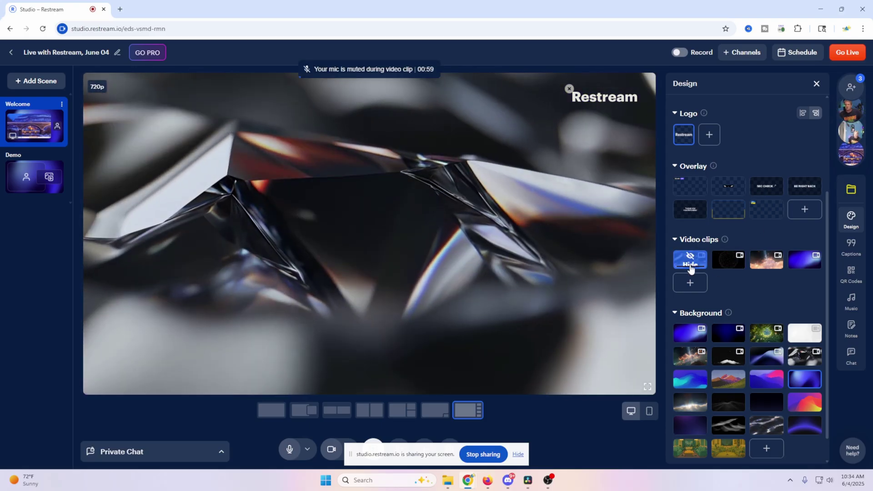
{"action": "left_click", "coordinate": [691, 264]}
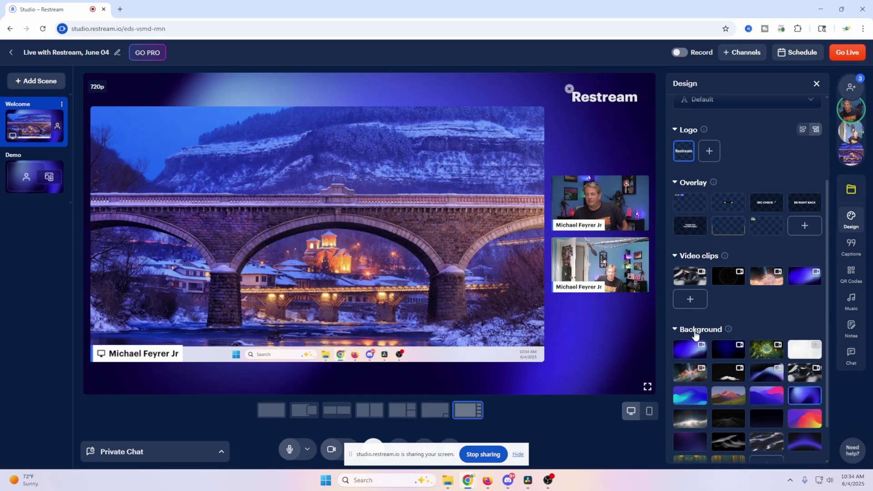
Try the first two blue video backgrounds and apply the green foliage video background to the Welcome scene.
{"action": "scroll", "coordinate": [709, 327], "scroll_direction": "down", "scroll_amount": 1}
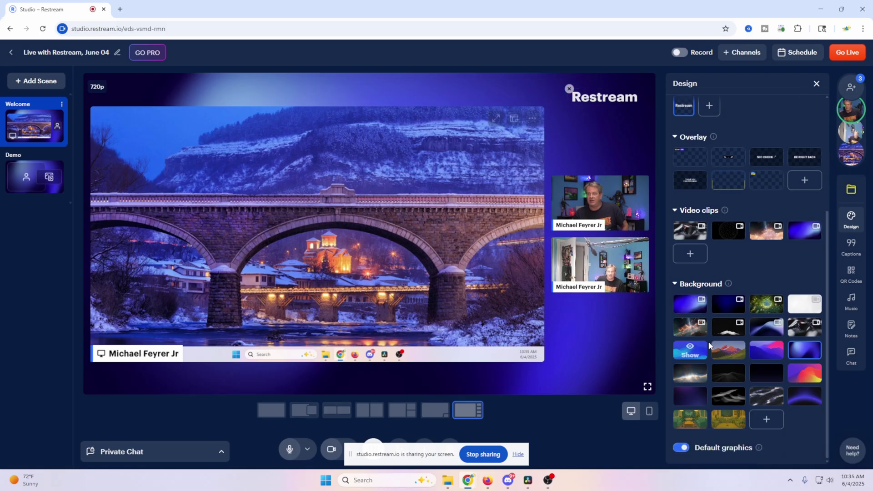
{"action": "left_click", "coordinate": [691, 303]}
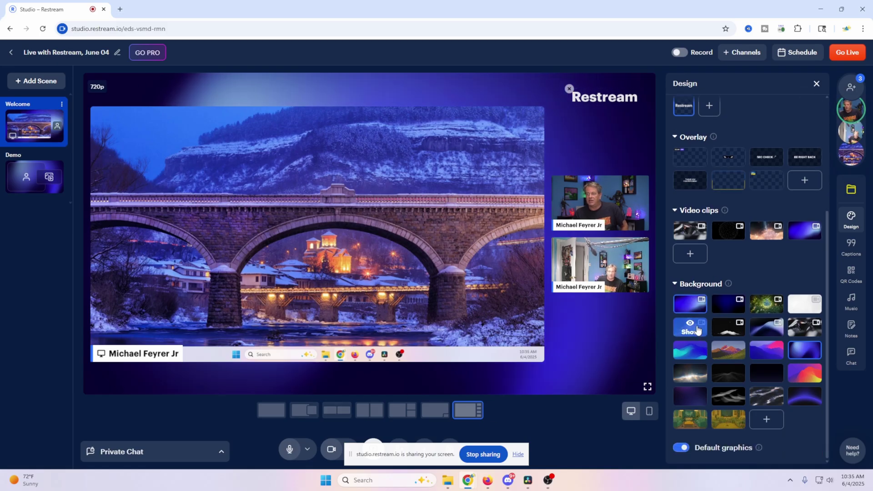
{"action": "left_click", "coordinate": [730, 312]}
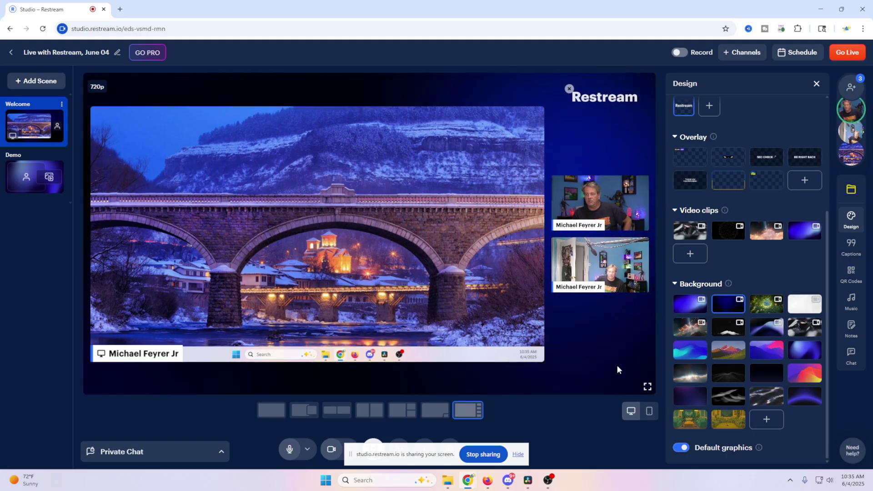
{"action": "left_click", "coordinate": [769, 311]}
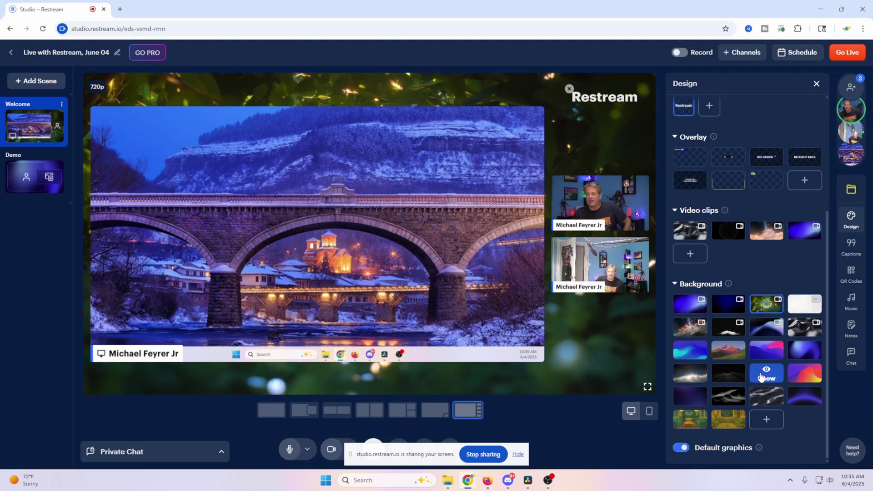
Preview the "Welcome to my stream!" and "Q&A" lower thirds, cancel adding a new one, and hide the Q&A caption.
{"action": "left_click", "coordinate": [854, 247]}
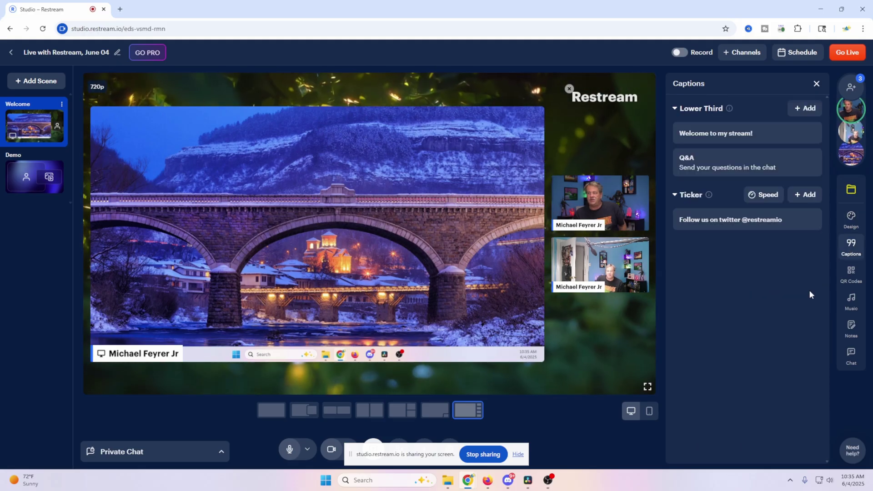
{"action": "left_click", "coordinate": [744, 135]}
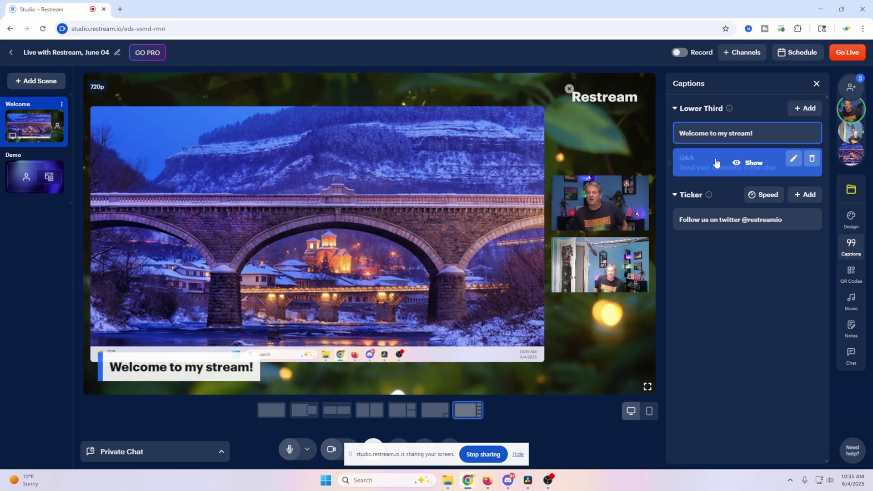
{"action": "left_click", "coordinate": [801, 110]}
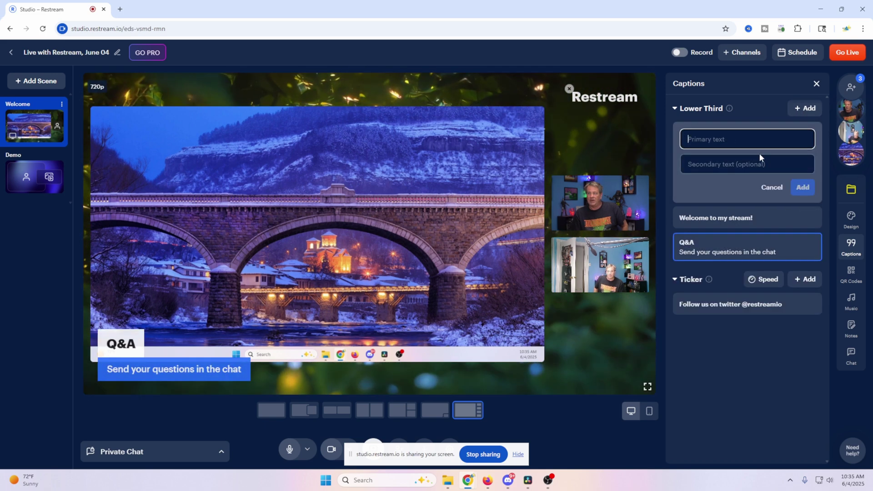
{"action": "left_click", "coordinate": [772, 188]}
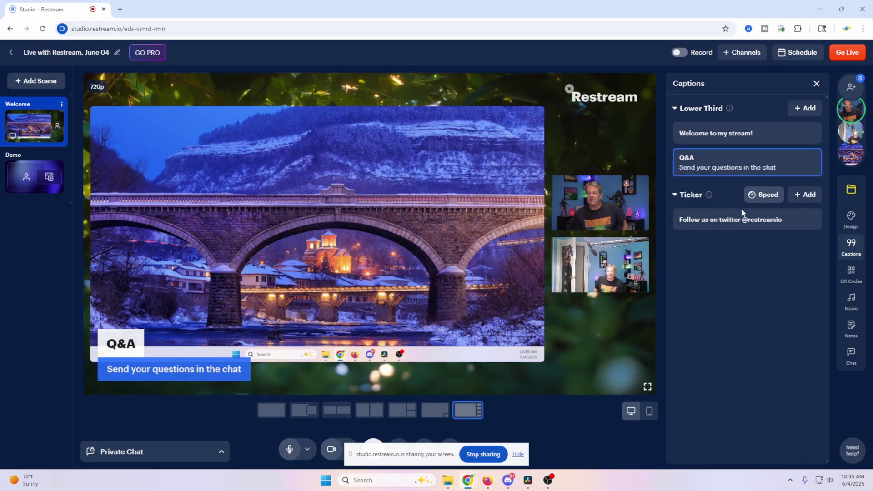
{"action": "mouse_move", "coordinate": [126, 355]}
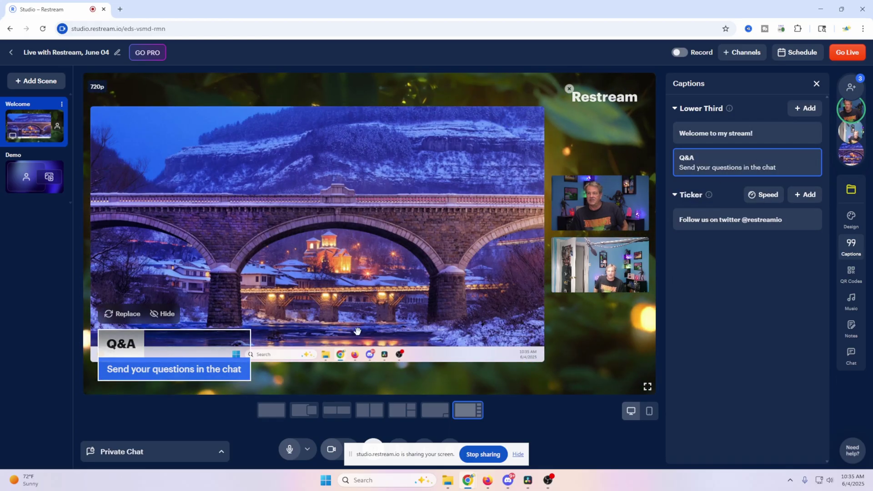
{"action": "mouse_move", "coordinate": [781, 173]}
{"action": "left_click", "coordinate": [750, 163]}
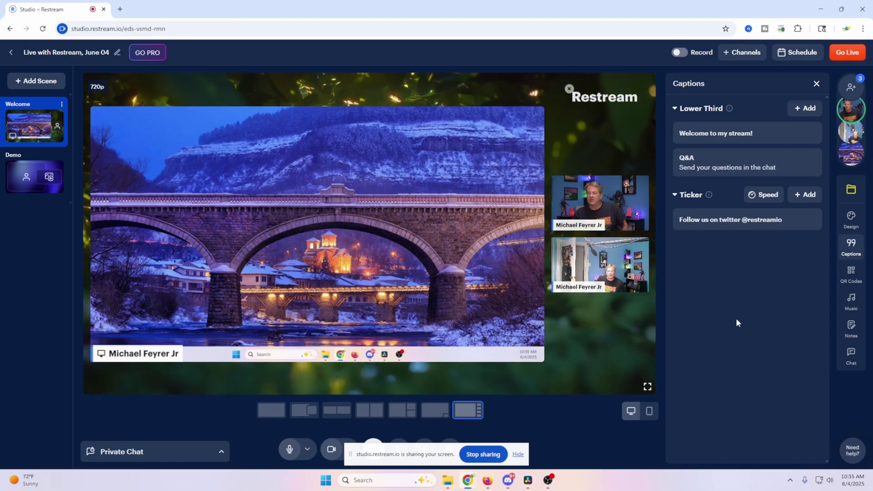
{"action": "left_click", "coordinate": [721, 223]}
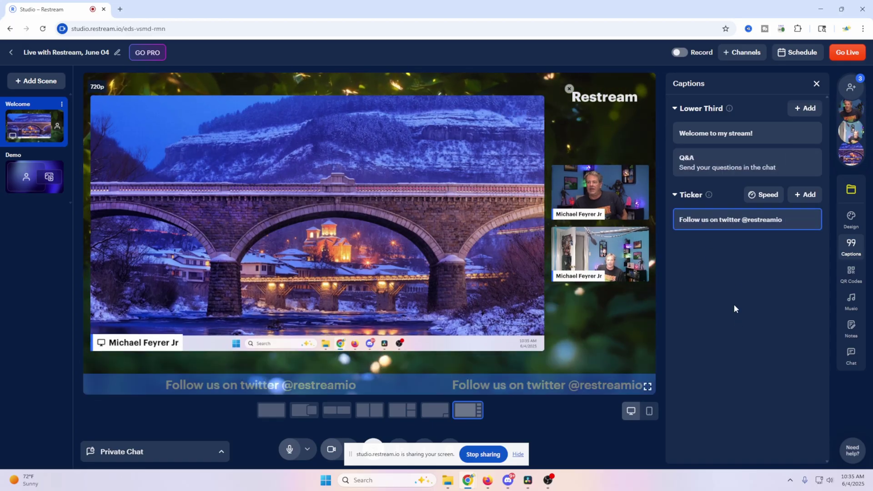
{"action": "mouse_move", "coordinate": [305, 391]}
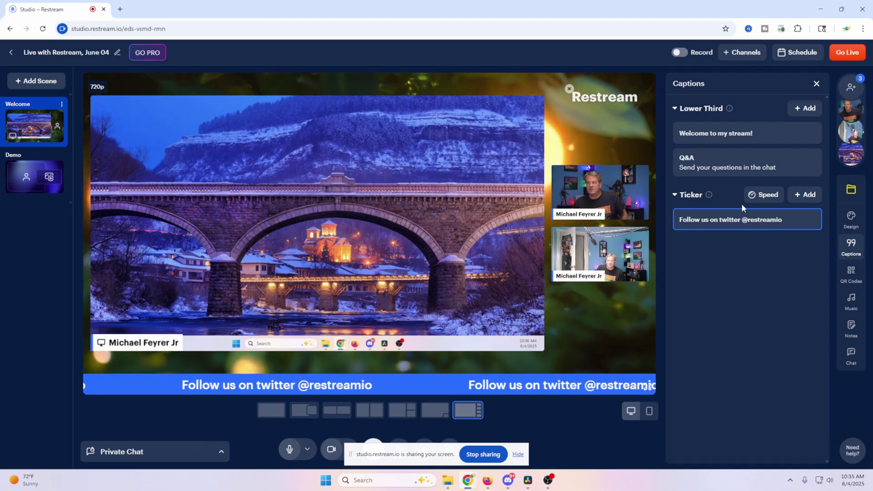
{"action": "left_click", "coordinate": [763, 195]}
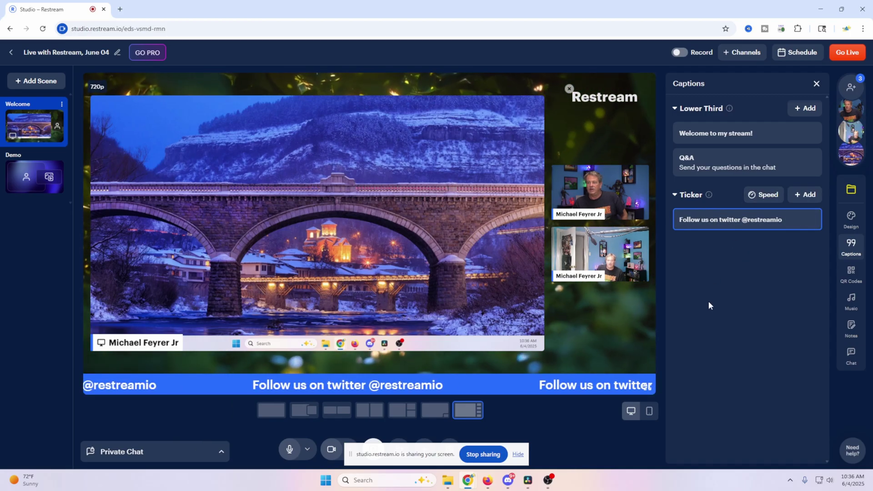
Preview the "Support this stream" QR code with image on the stage, hide it, and open the form for adding a new QR code.
{"action": "left_click", "coordinate": [847, 282]}
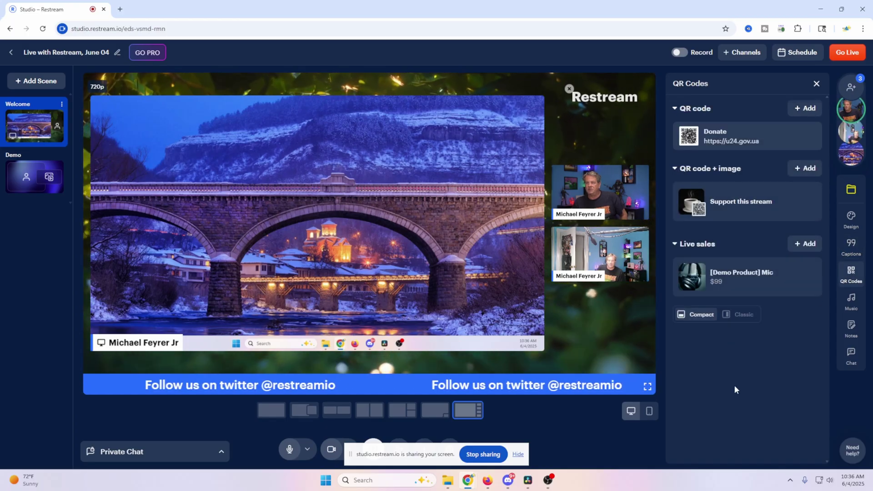
{"action": "mouse_move", "coordinate": [712, 130]}
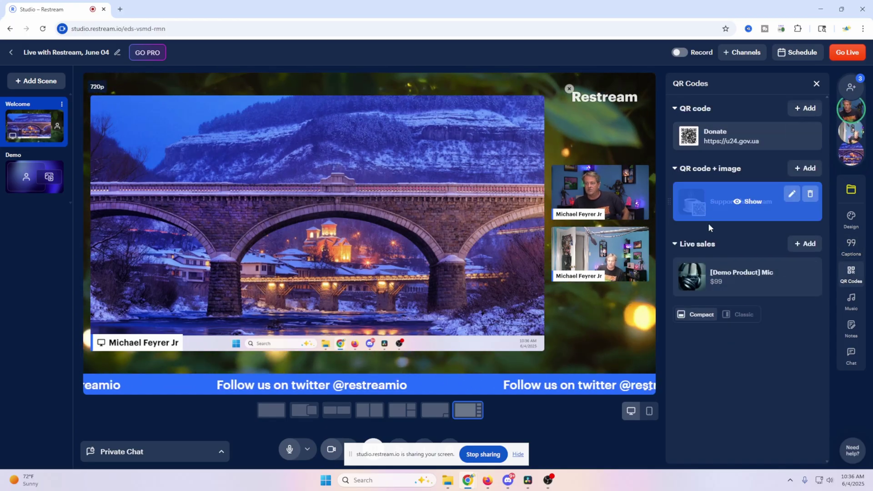
{"action": "mouse_move", "coordinate": [716, 203]}
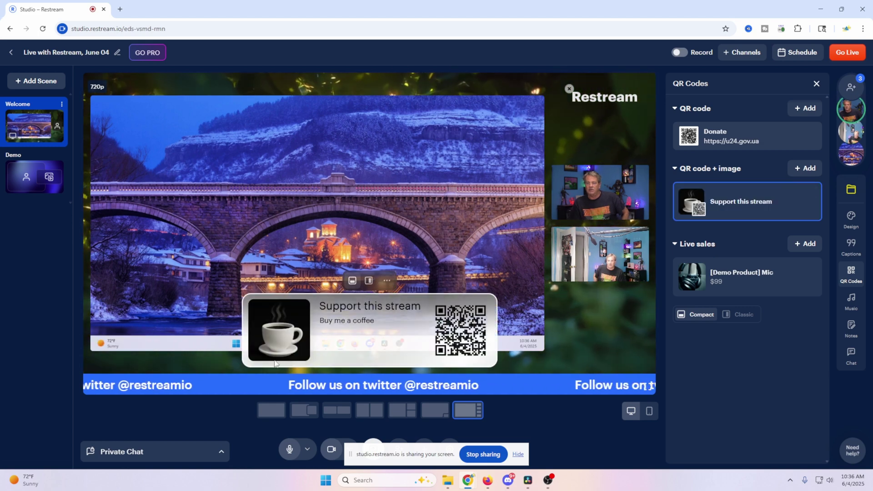
{"action": "mouse_move", "coordinate": [755, 204]}
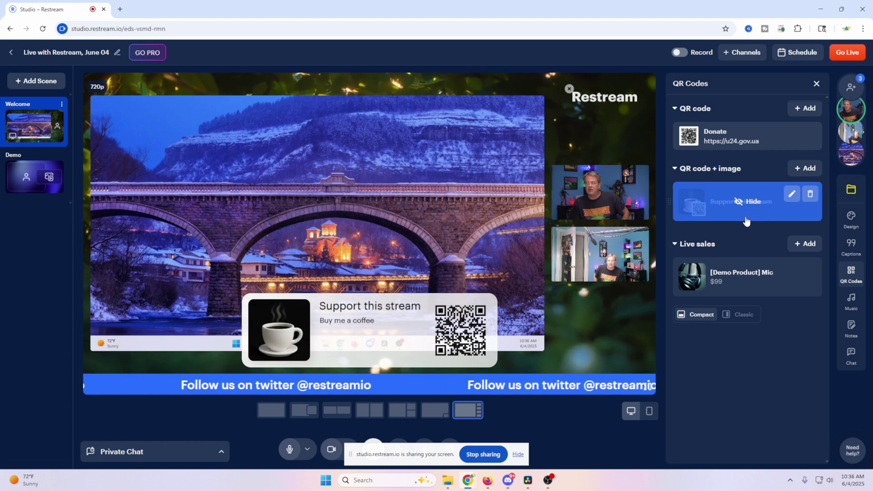
{"action": "left_click", "coordinate": [802, 109]}
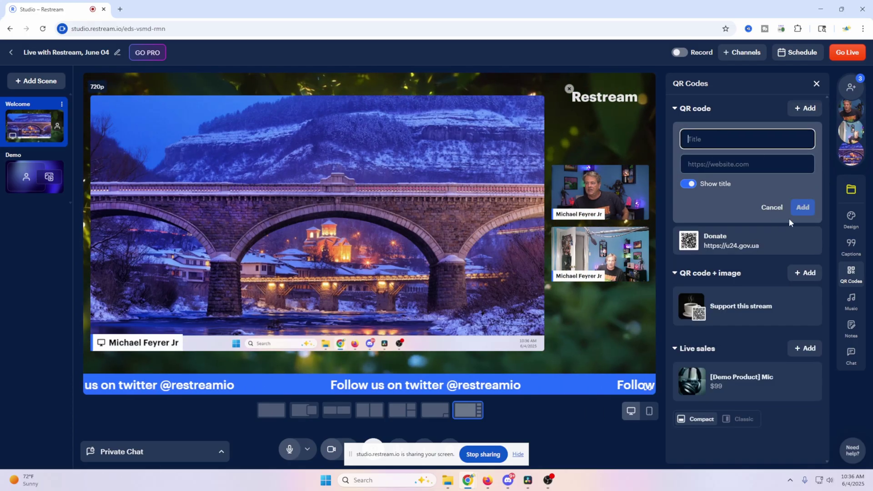
Browse the custom upload option and the AI-generated tracks for background music, and leave the music settings.
{"action": "left_click", "coordinate": [852, 300]}
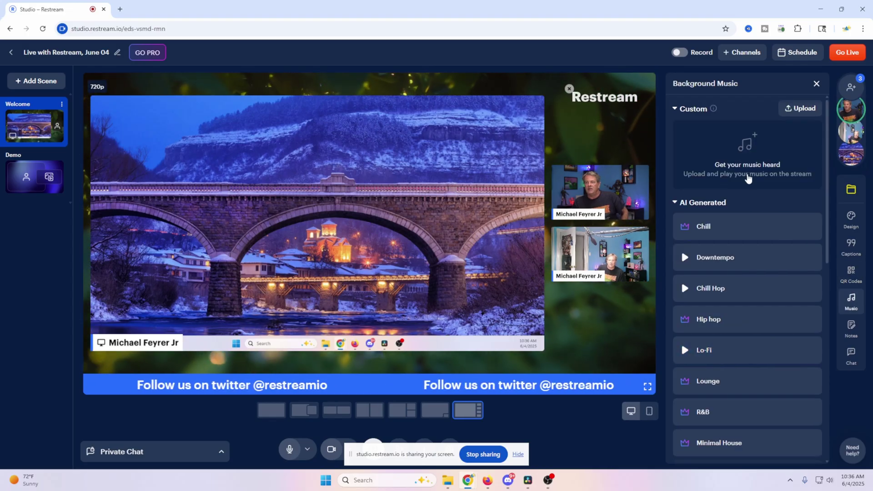
{"action": "scroll", "coordinate": [702, 334], "scroll_direction": "down", "scroll_amount": 10}
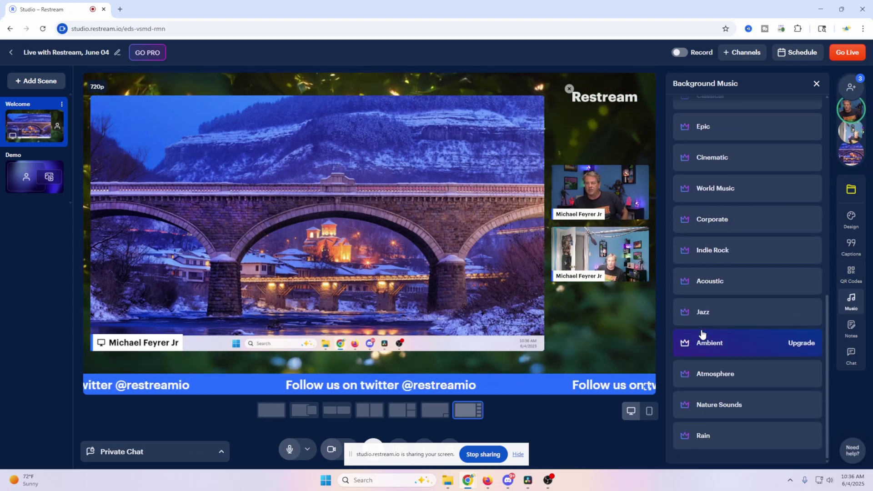
{"action": "scroll", "coordinate": [702, 333], "scroll_direction": "up", "scroll_amount": 8}
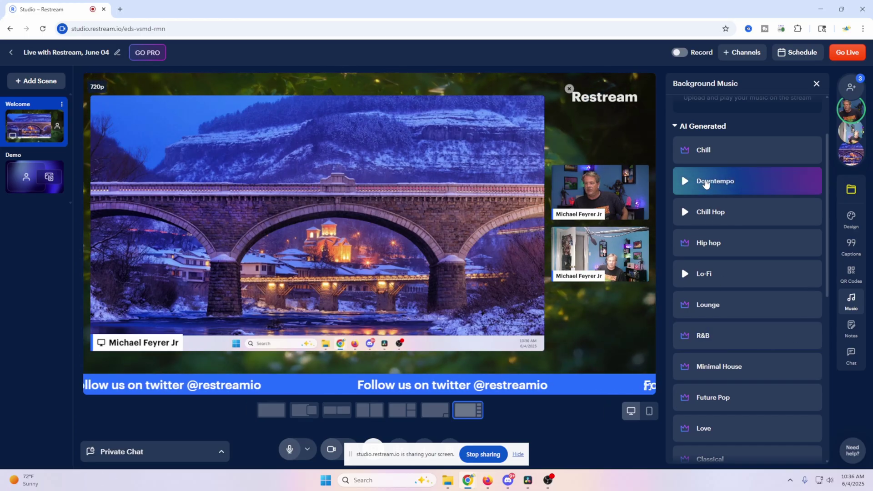
{"action": "scroll", "coordinate": [758, 387], "scroll_direction": "down", "scroll_amount": 8}
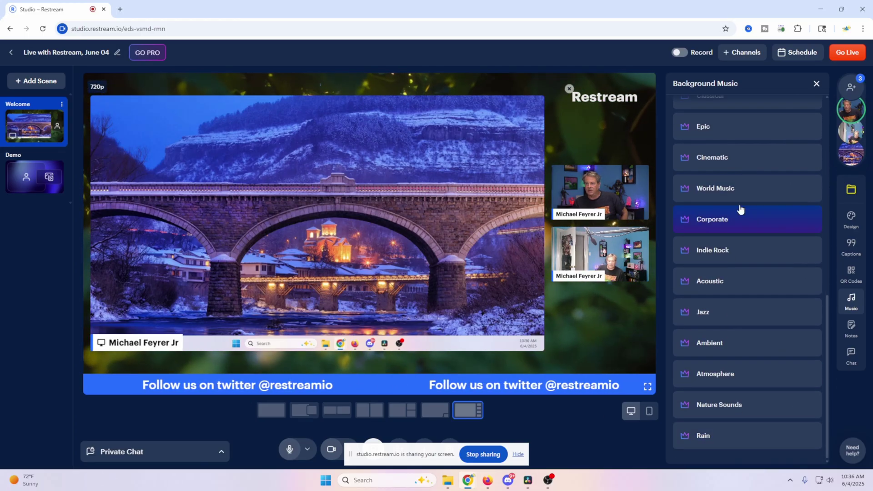
{"action": "scroll", "coordinate": [717, 337], "scroll_direction": "up", "scroll_amount": 8}
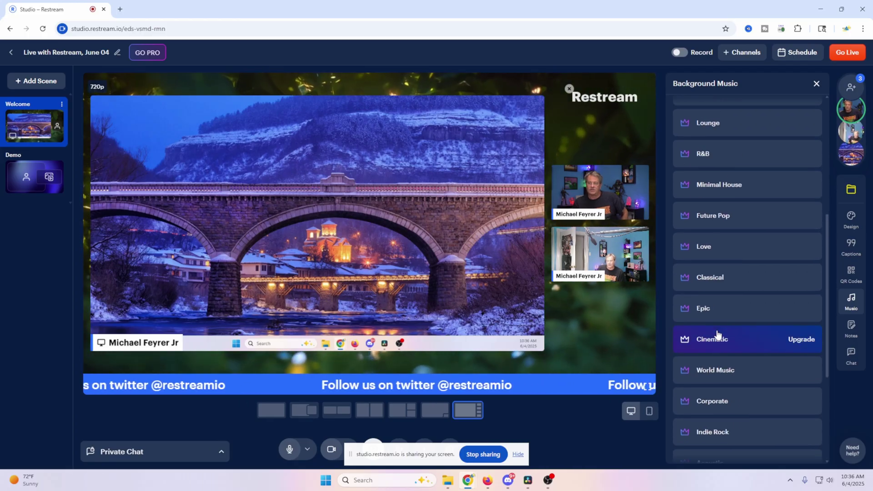
{"action": "scroll", "coordinate": [716, 334], "scroll_direction": "up", "scroll_amount": 5}
{"action": "scroll", "coordinate": [716, 327], "scroll_direction": "down", "scroll_amount": 9}
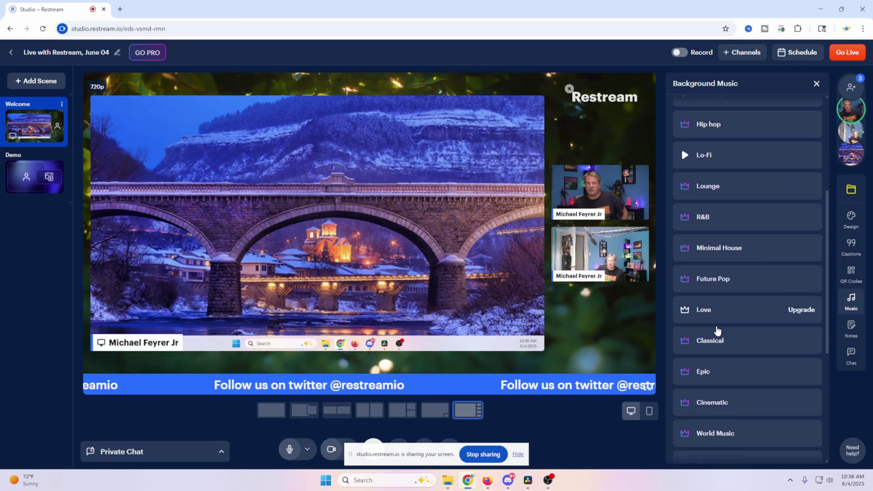
{"action": "scroll", "coordinate": [717, 330], "scroll_direction": "up", "scroll_amount": 7}
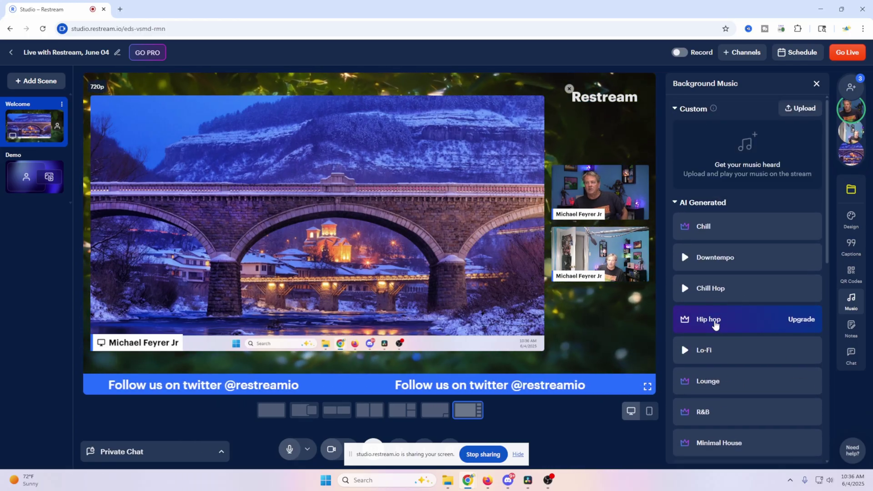
{"action": "mouse_move", "coordinate": [852, 109]}
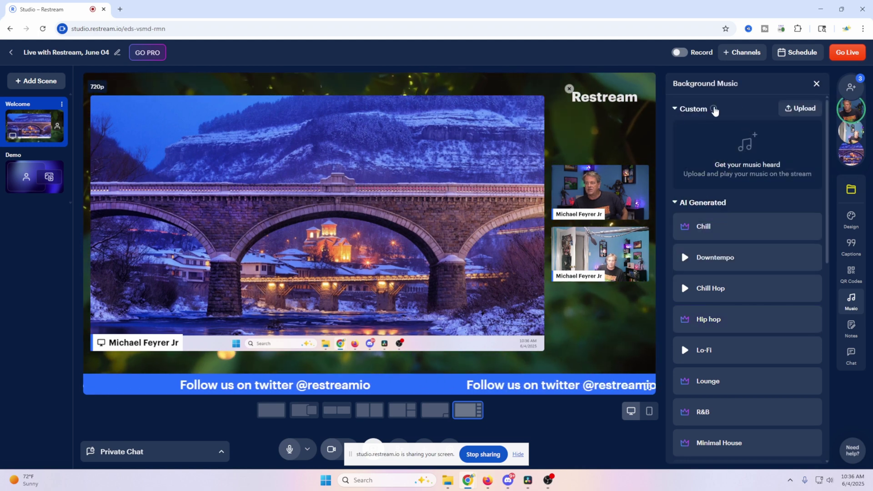
{"action": "left_click", "coordinate": [816, 82]}
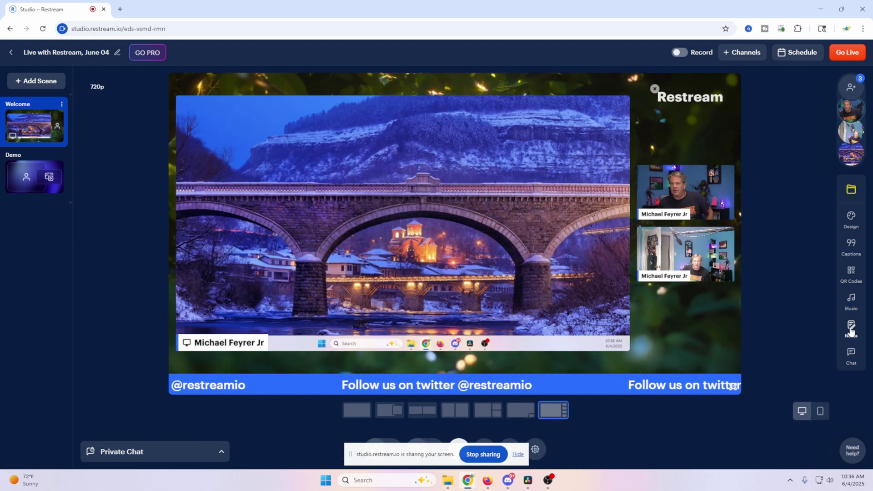
Preview the Restream.io chat message on the stage and hide it again.
{"action": "left_click", "coordinate": [851, 326]}
{"action": "left_click", "coordinate": [851, 354]}
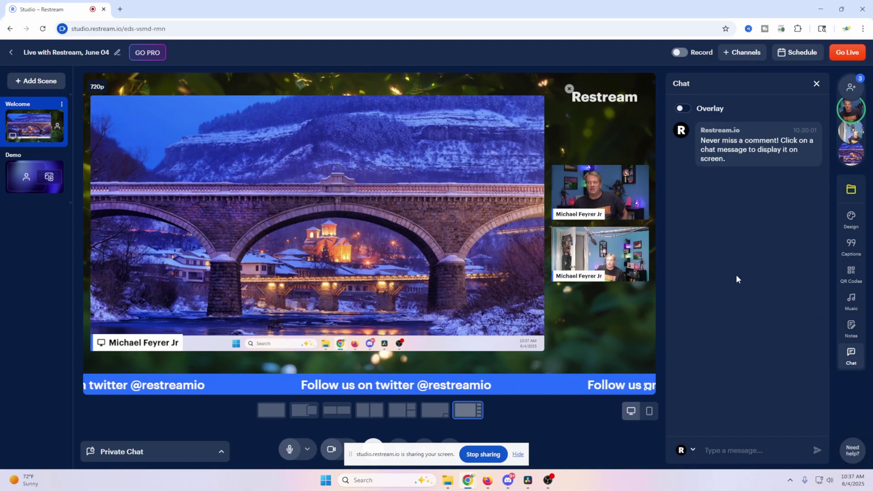
{"action": "left_click", "coordinate": [751, 149]}
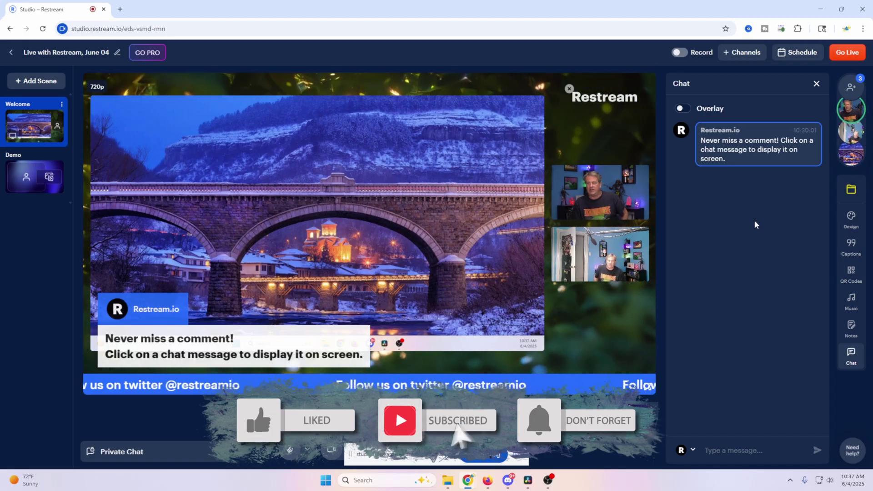
{"action": "left_click", "coordinate": [735, 144]}
Try the chat overlay with the extra camera swapped into the main slot, and switch the overlay off again.
{"action": "left_click", "coordinate": [683, 109]}
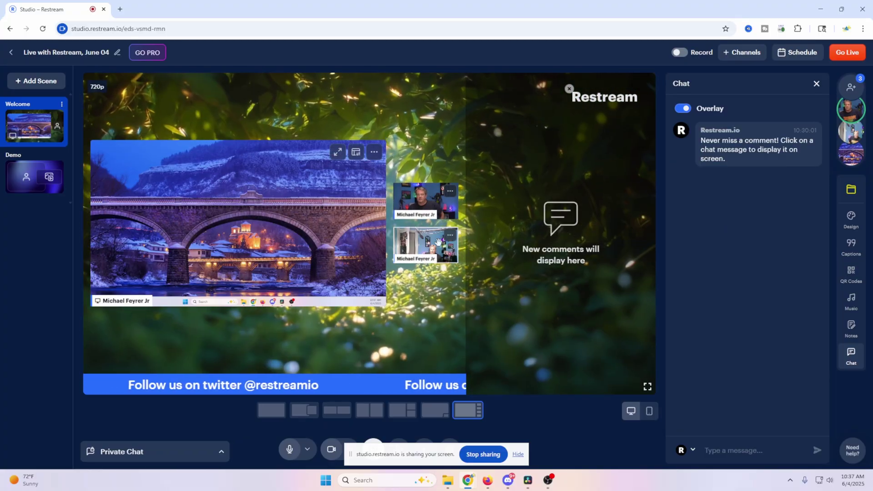
{"action": "left_click_drag", "start_coordinate": [426, 245], "coordinate": [236, 207]}
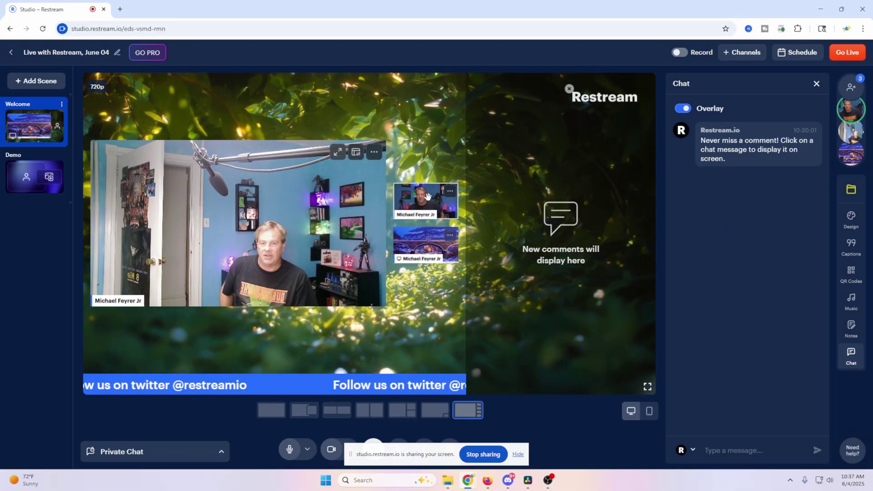
{"action": "mouse_move", "coordinate": [538, 107]}
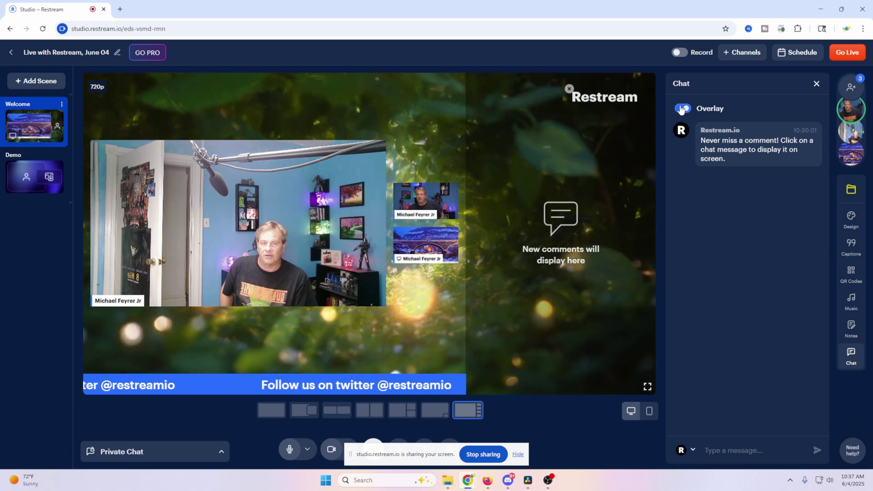
{"action": "left_click", "coordinate": [682, 109]}
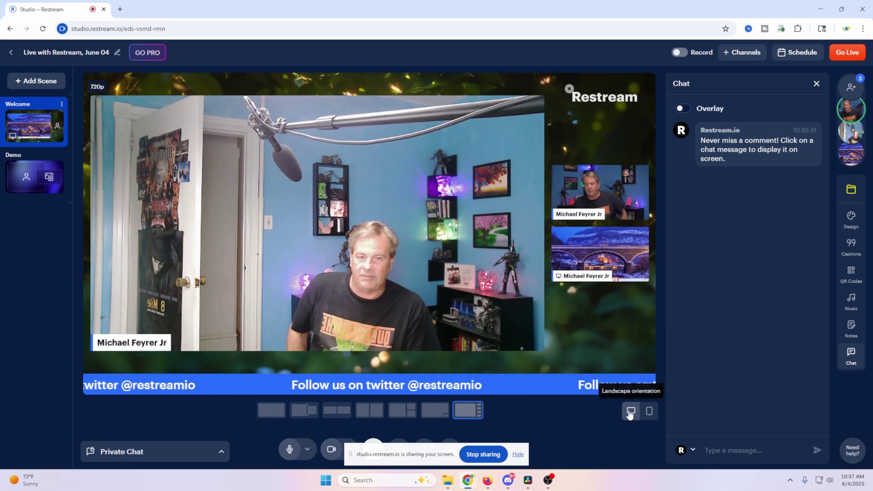
Preview the stage in portrait orientation, return it to landscape, and copy the guest invite link.
{"action": "left_click", "coordinate": [650, 412]}
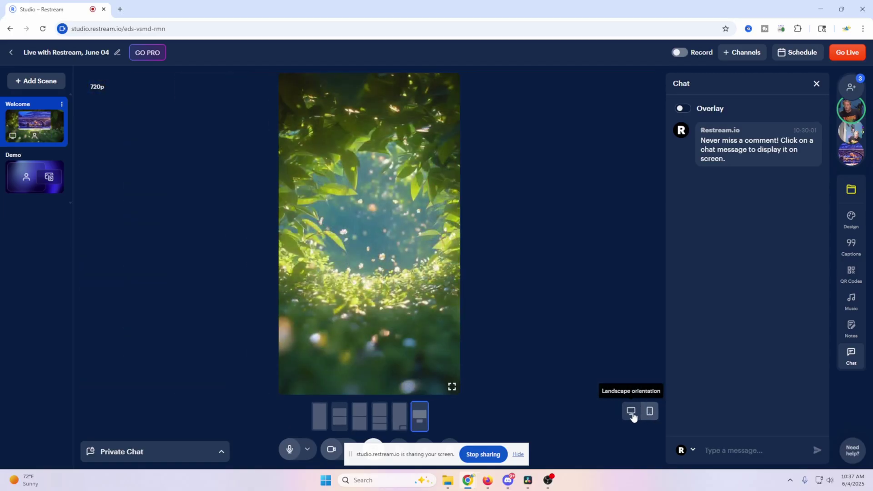
{"action": "left_click", "coordinate": [632, 411]}
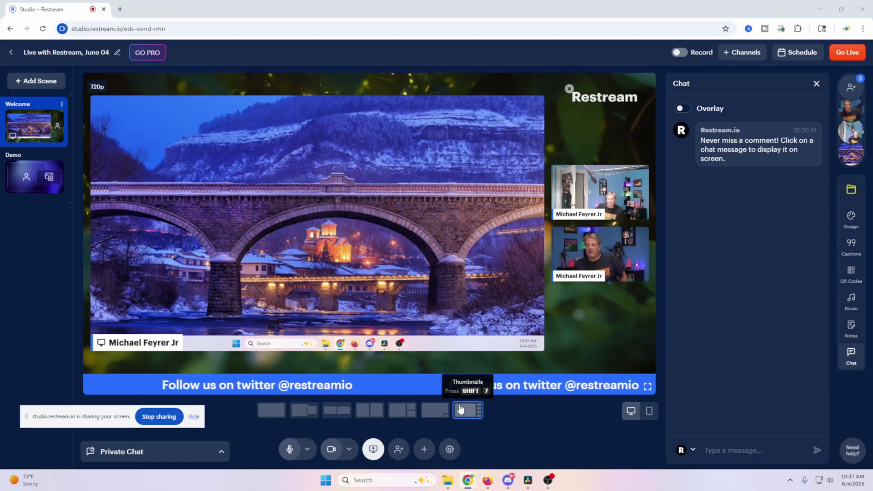
{"action": "left_click", "coordinate": [398, 450]}
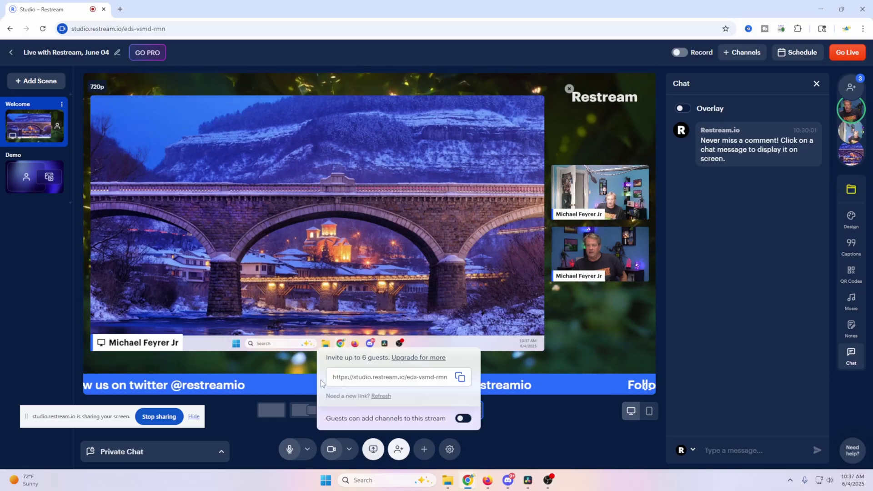
{"action": "left_click", "coordinate": [459, 379]}
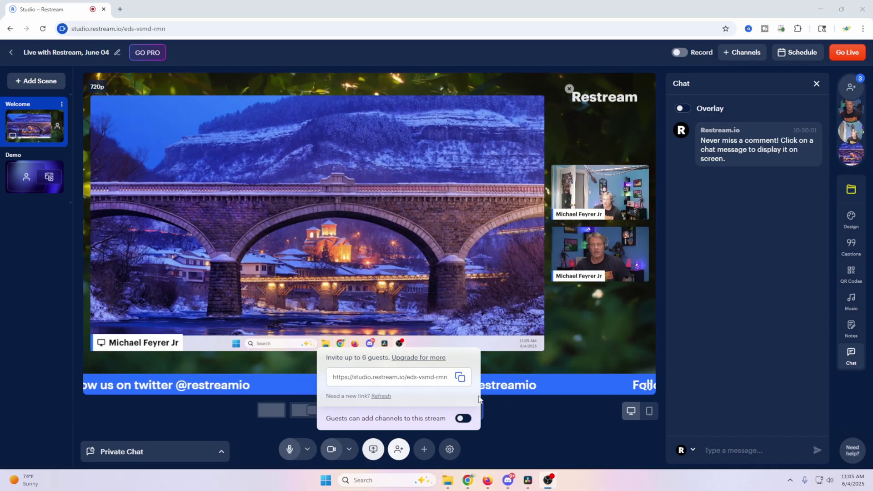
Add the uploaded video door stinger.mov as the media source of the Demo scene and play it.
{"action": "left_click", "coordinate": [18, 186]}
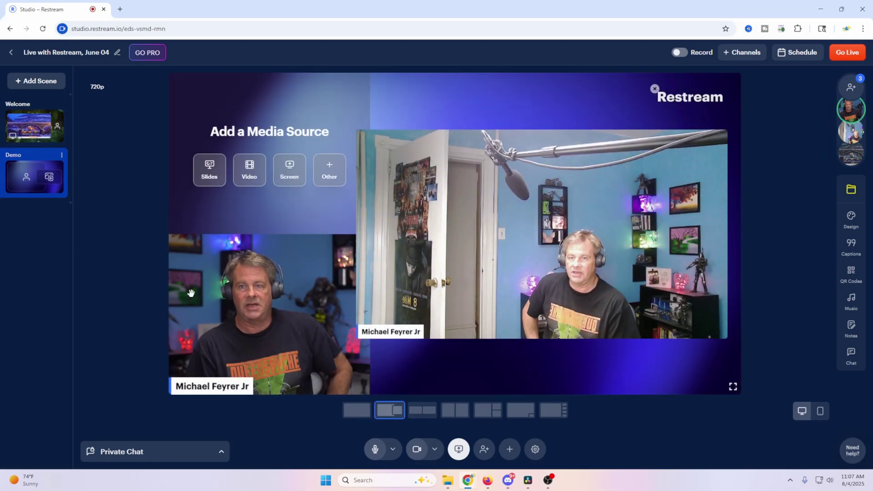
{"action": "mouse_move", "coordinate": [228, 330]}
{"action": "left_click_drag", "start_coordinate": [250, 328], "coordinate": [434, 288]}
{"action": "left_click_drag", "start_coordinate": [268, 349], "coordinate": [482, 287]}
{"action": "left_click", "coordinate": [250, 172]}
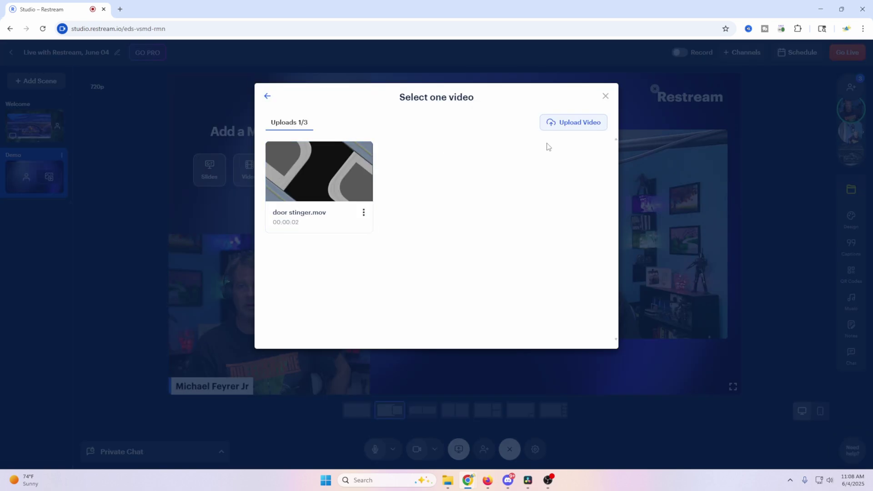
{"action": "left_click", "coordinate": [325, 196]}
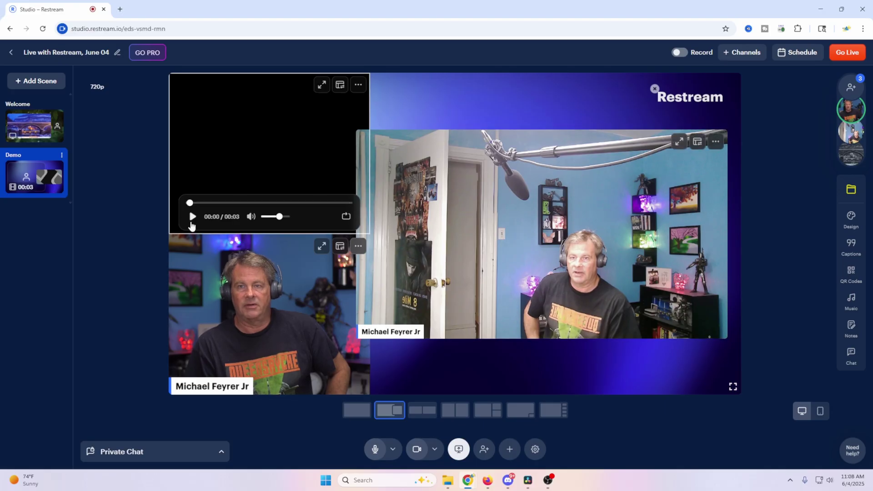
{"action": "left_click", "coordinate": [193, 217]}
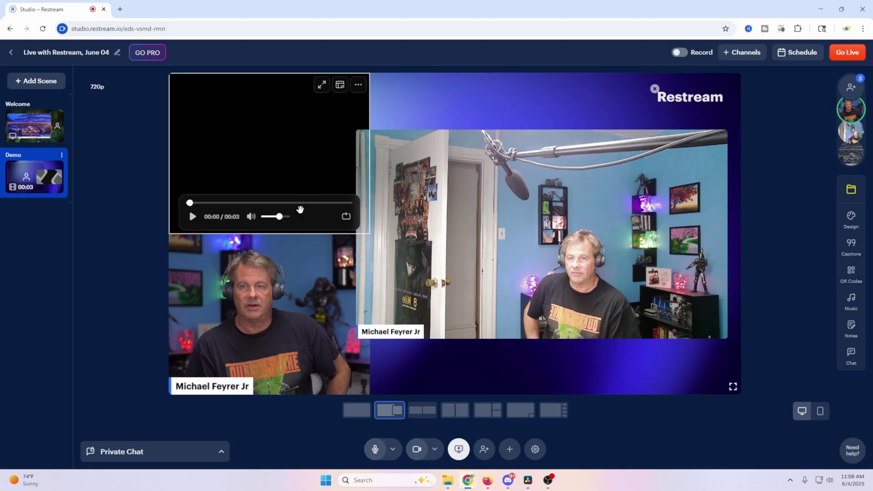
{"action": "left_click", "coordinate": [341, 85]}
Delete the Demo scene and add a Countdown scene.
{"action": "left_click", "coordinate": [63, 156]}
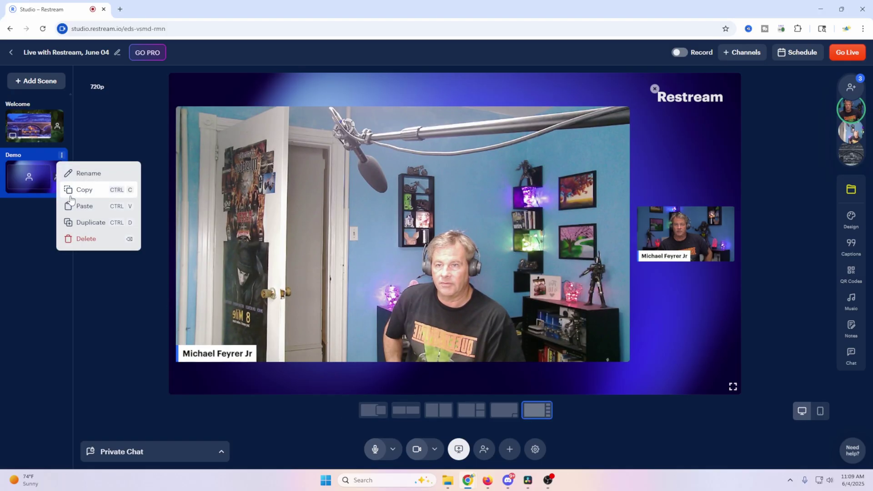
{"action": "left_click", "coordinate": [84, 240]}
{"action": "left_click", "coordinate": [50, 83]}
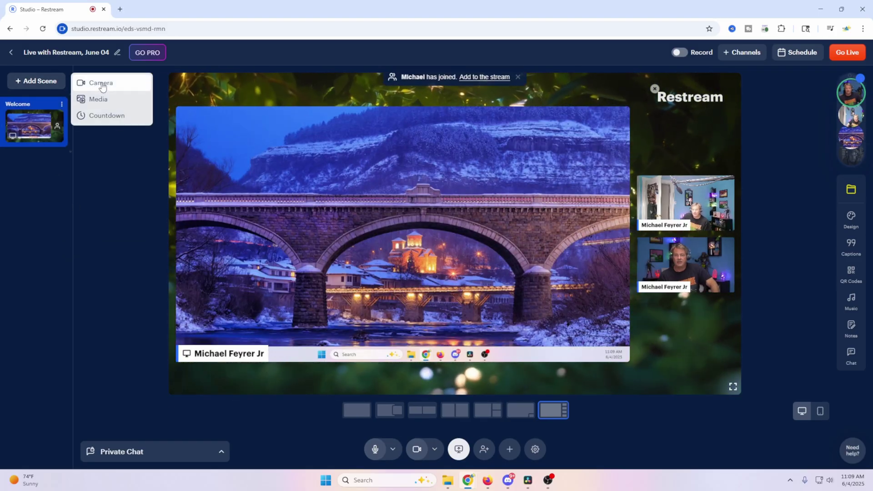
{"action": "left_click", "coordinate": [105, 115]}
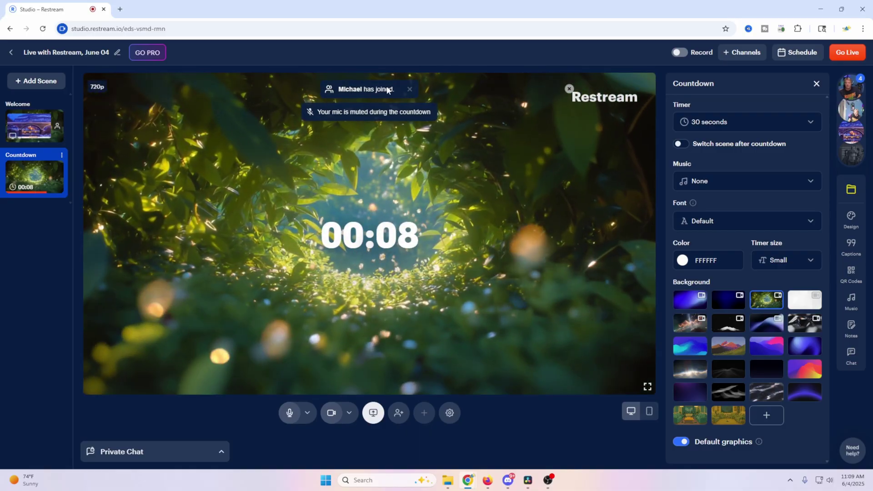
Return to the Welcome scene and add the joined guest's camera to the stage.
{"action": "left_click", "coordinate": [34, 125]}
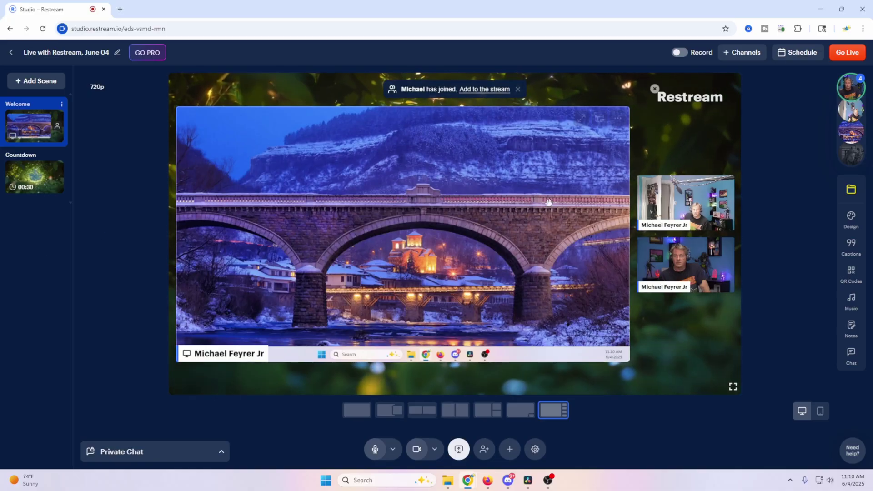
{"action": "left_click", "coordinate": [852, 99]}
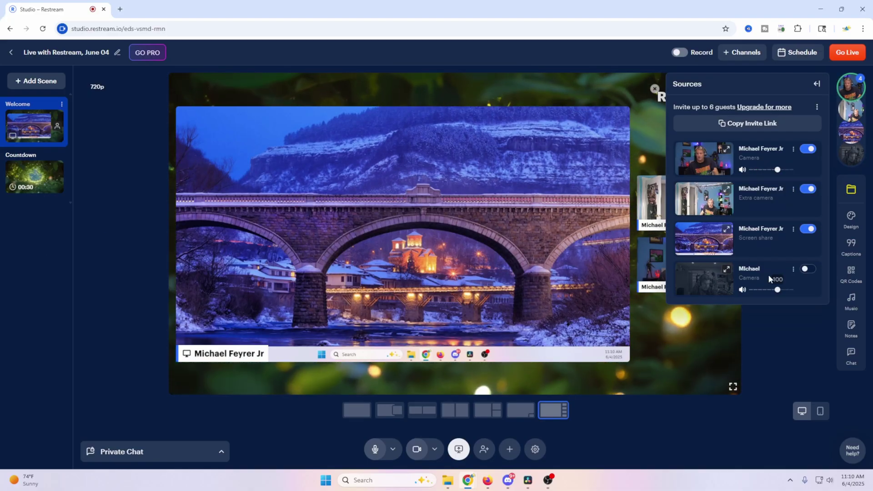
{"action": "left_click", "coordinate": [806, 271]}
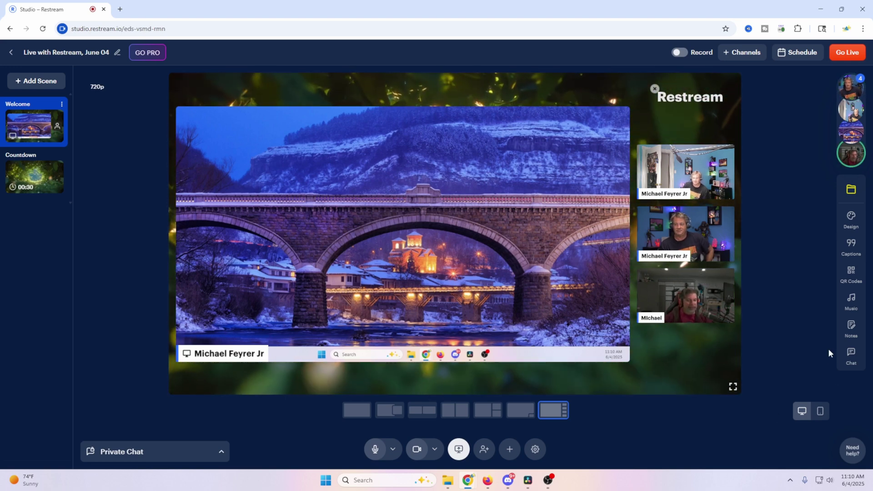
{"action": "mouse_move", "coordinate": [654, 301]}
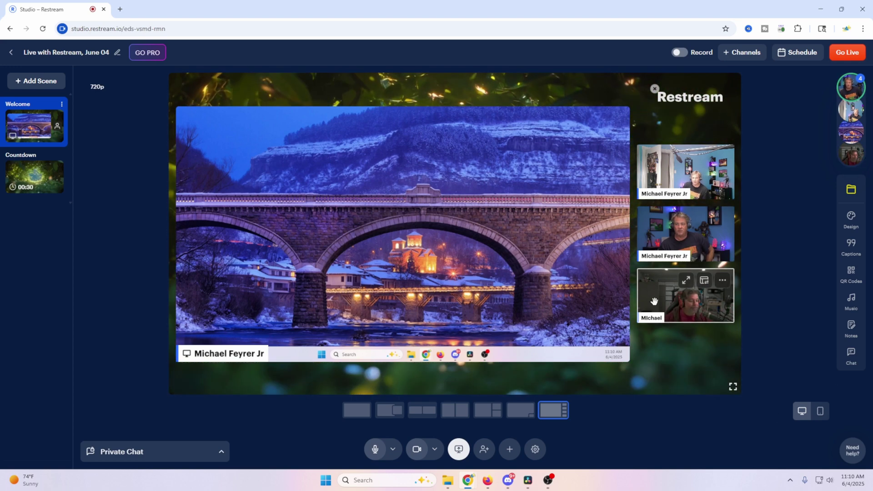
Show the guest's camera full stage and shrink it back, then move the guest above the extra camera in the side column.
{"action": "left_click", "coordinate": [686, 285]}
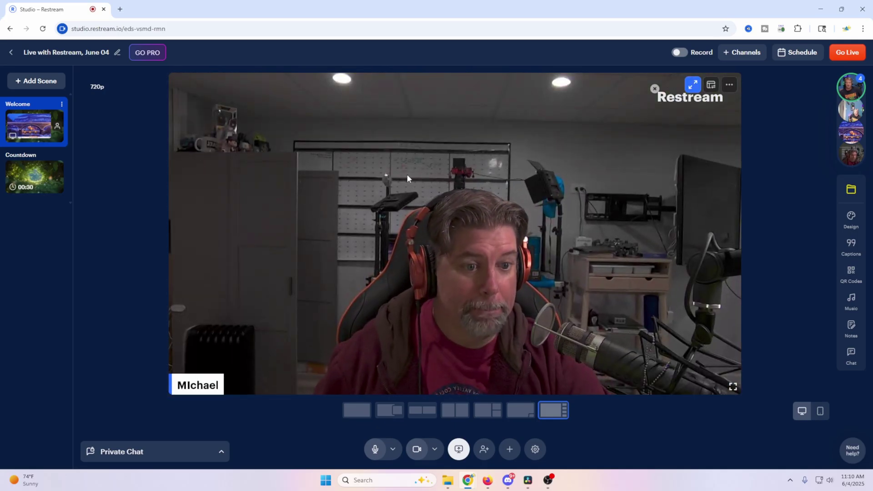
{"action": "left_click", "coordinate": [692, 88]}
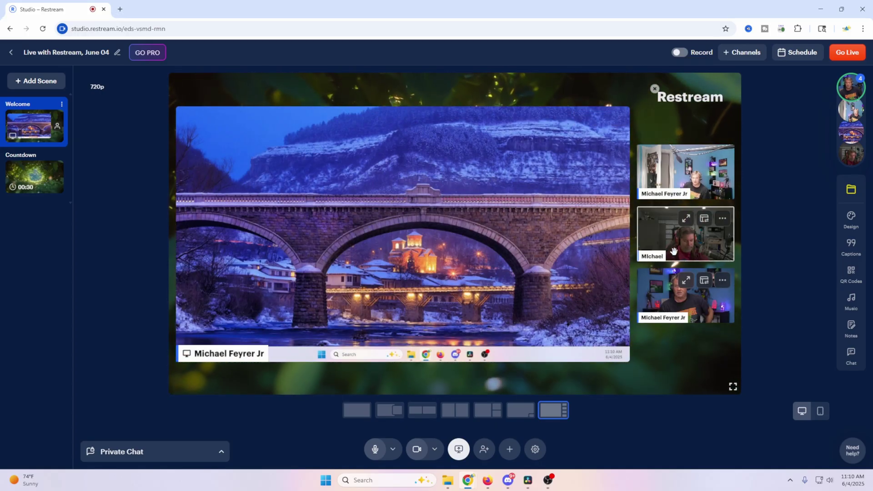
{"action": "left_click_drag", "start_coordinate": [675, 175], "coordinate": [682, 232]}
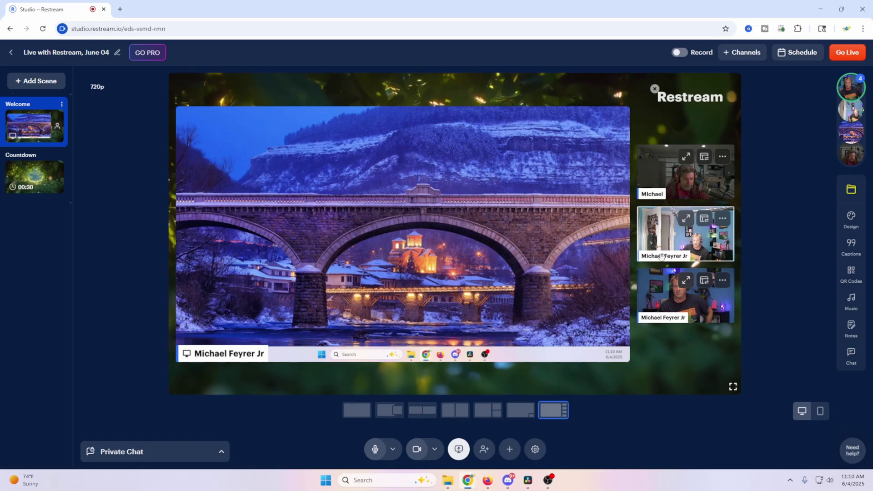
Try the corner-thumbnail, one-large-plus-two-stacked and overlapping layouts on the Welcome scene, rearranging the cameras within them.
{"action": "left_click", "coordinate": [520, 411]}
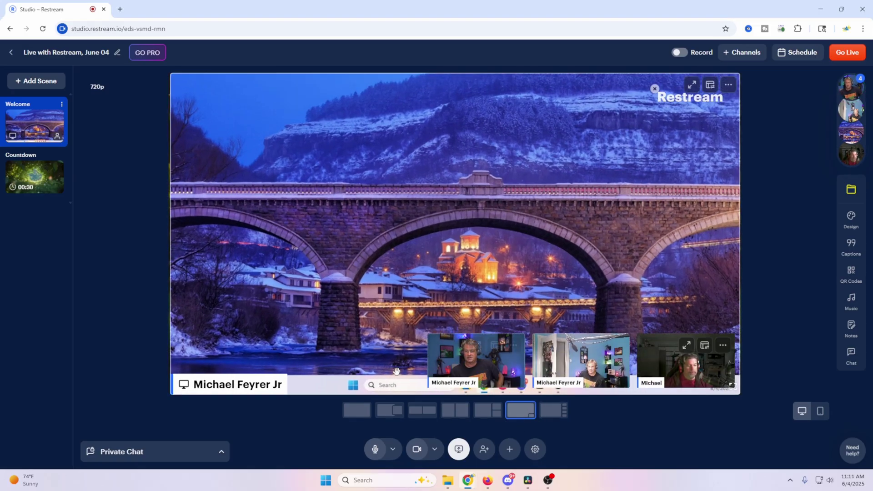
{"action": "left_click", "coordinate": [486, 410]}
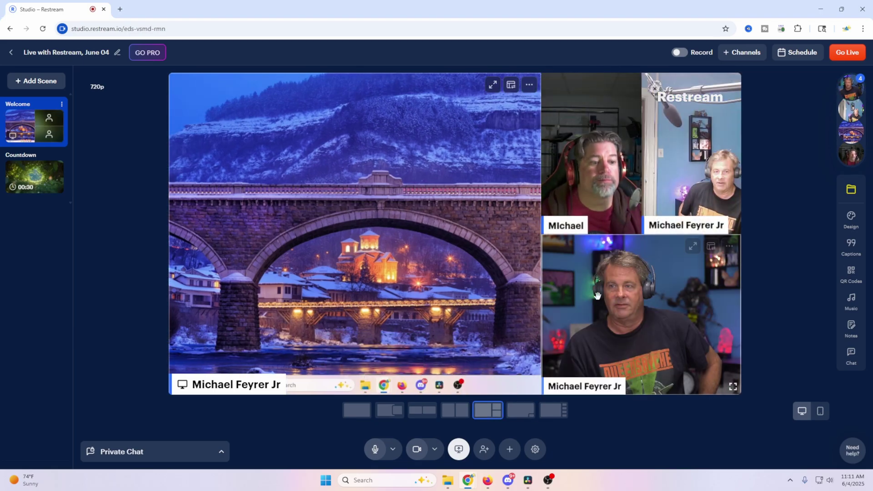
{"action": "left_click_drag", "start_coordinate": [616, 340], "coordinate": [601, 191]}
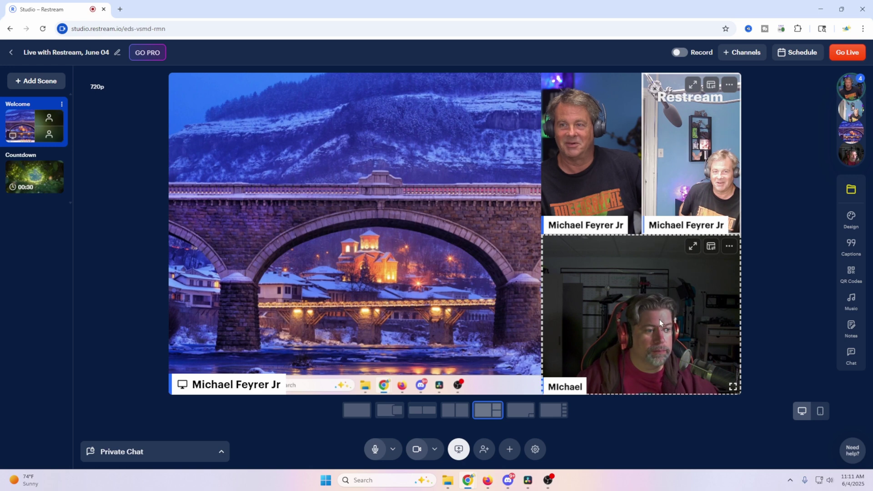
{"action": "left_click_drag", "start_coordinate": [661, 322], "coordinate": [682, 159]}
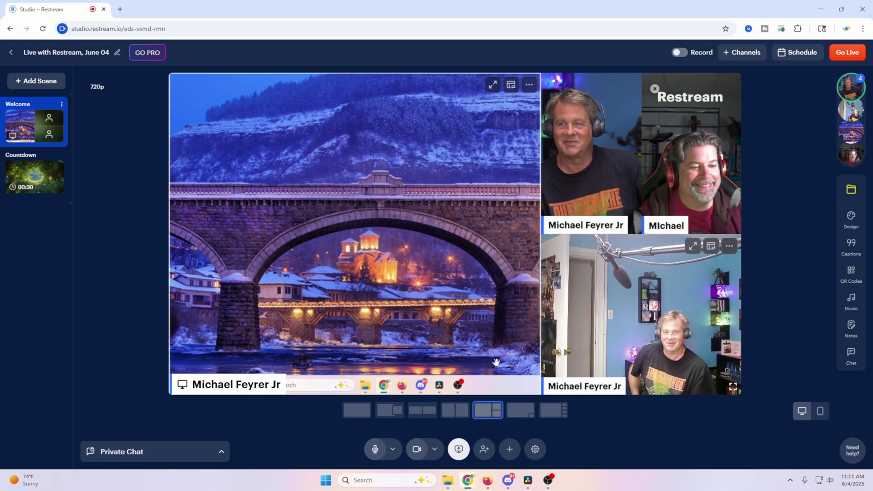
{"action": "left_click", "coordinate": [390, 410]}
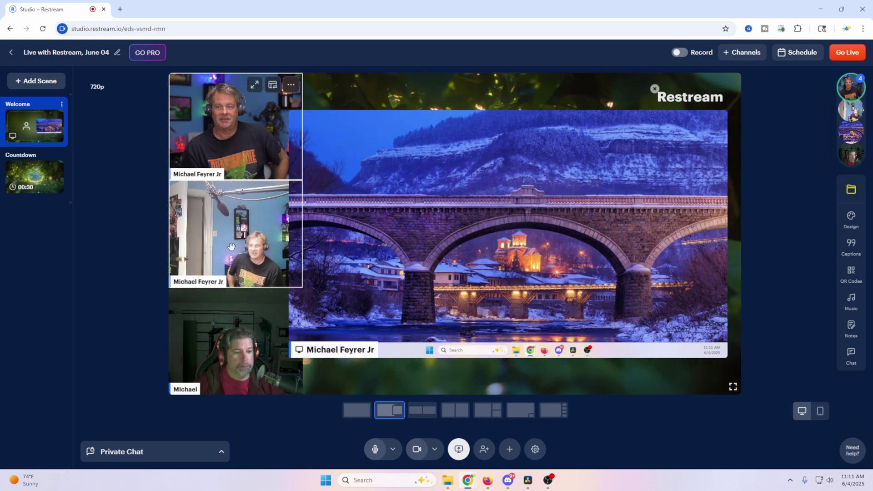
{"action": "left_click_drag", "start_coordinate": [231, 247], "coordinate": [419, 253]}
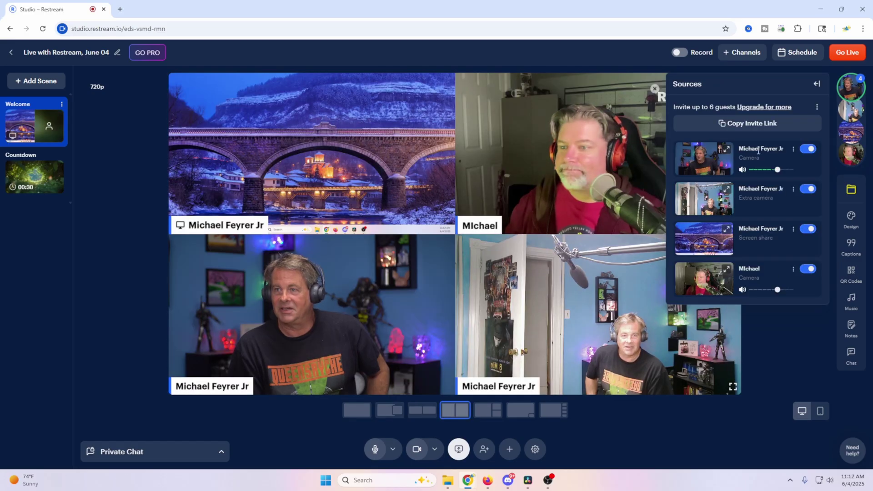
Take the extra camera off the stage and bring it back.
{"action": "left_click", "coordinate": [809, 189]}
{"action": "left_click", "coordinate": [809, 189]}
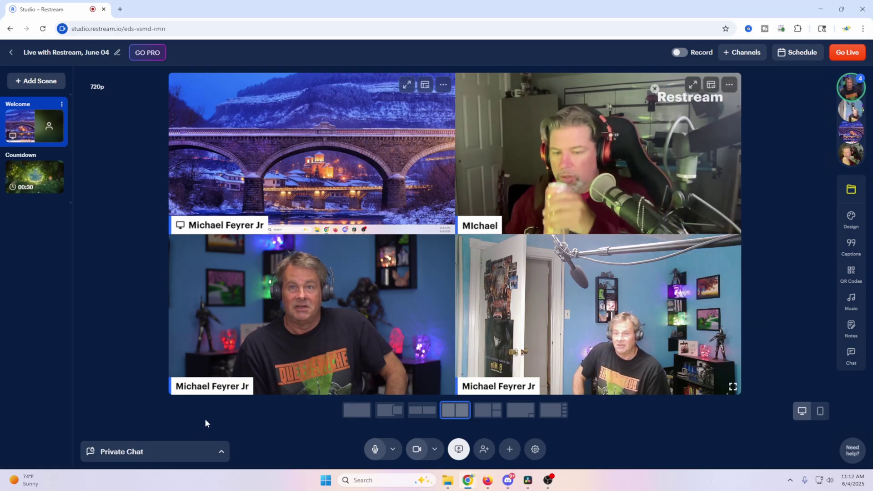
Add a camera scene ordered host, extra camera, guest, use the large-view-with-side-column layout, and test switching between it and Welcome.
{"action": "left_click", "coordinate": [40, 83]}
{"action": "left_click", "coordinate": [100, 84]}
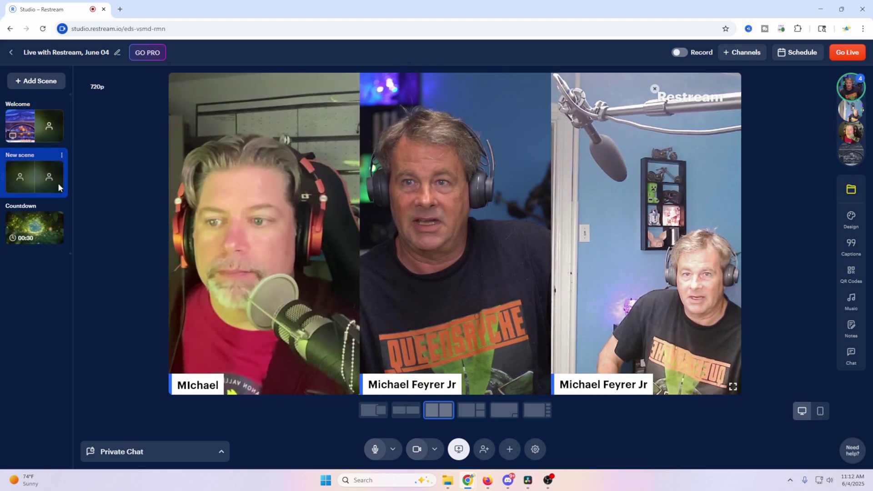
{"action": "left_click_drag", "start_coordinate": [440, 240], "coordinate": [319, 241]}
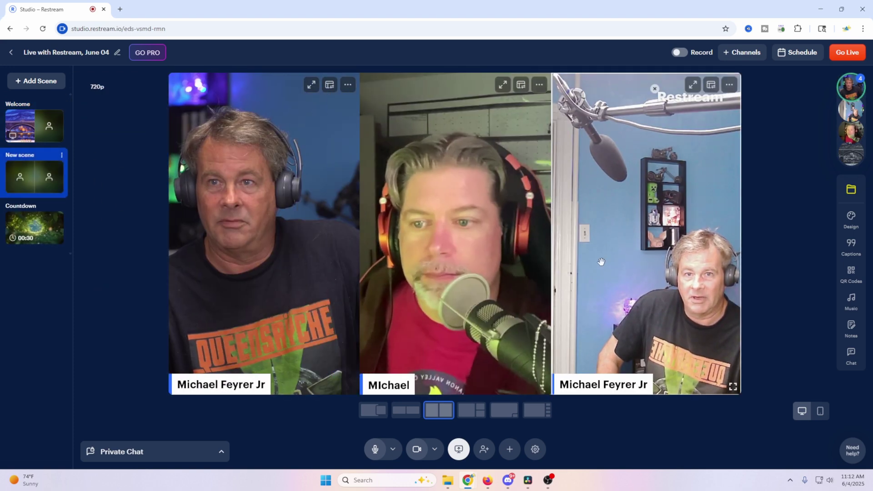
{"action": "left_click_drag", "start_coordinate": [492, 263], "coordinate": [646, 255]}
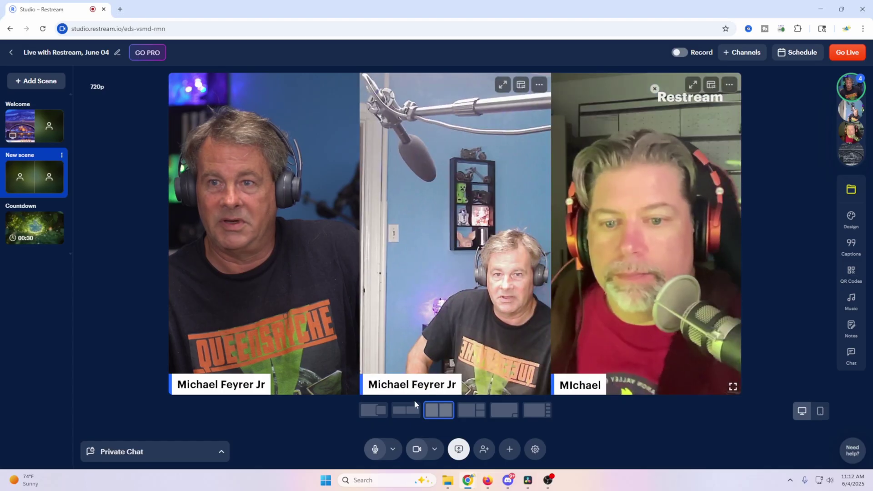
{"action": "left_click", "coordinate": [529, 410]}
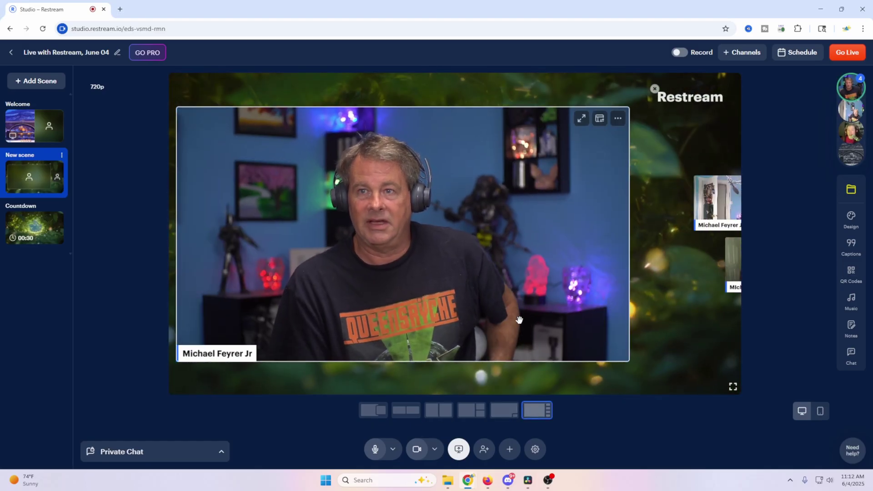
{"action": "left_click", "coordinate": [35, 126]}
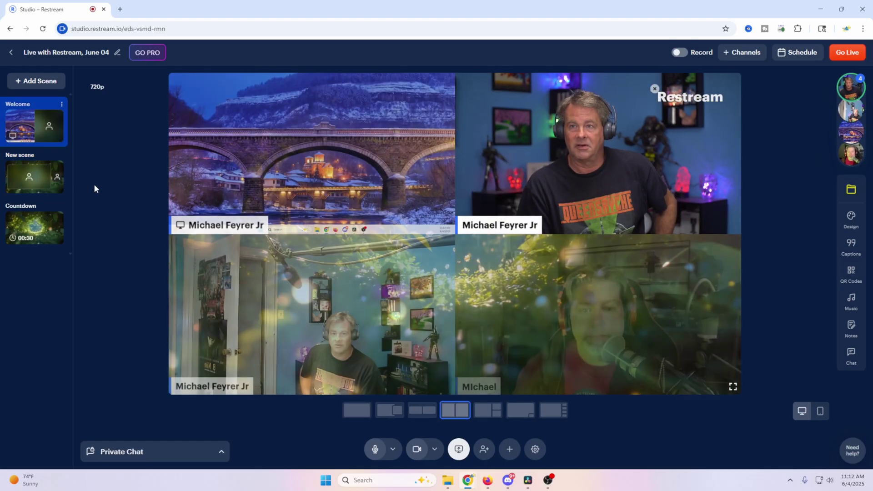
{"action": "left_click", "coordinate": [25, 176]}
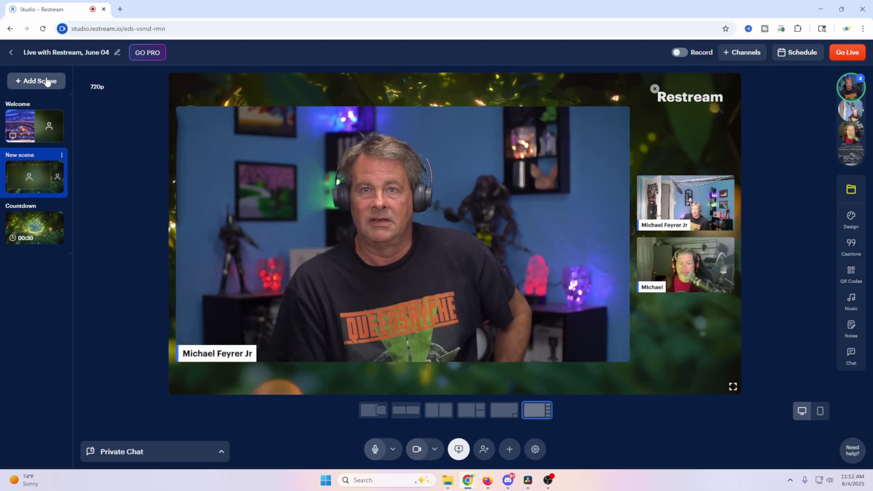
Add a second new scene with camera thumbnails over a media source and use the shared screen as that source.
{"action": "left_click", "coordinate": [46, 82]}
{"action": "left_click", "coordinate": [95, 101]}
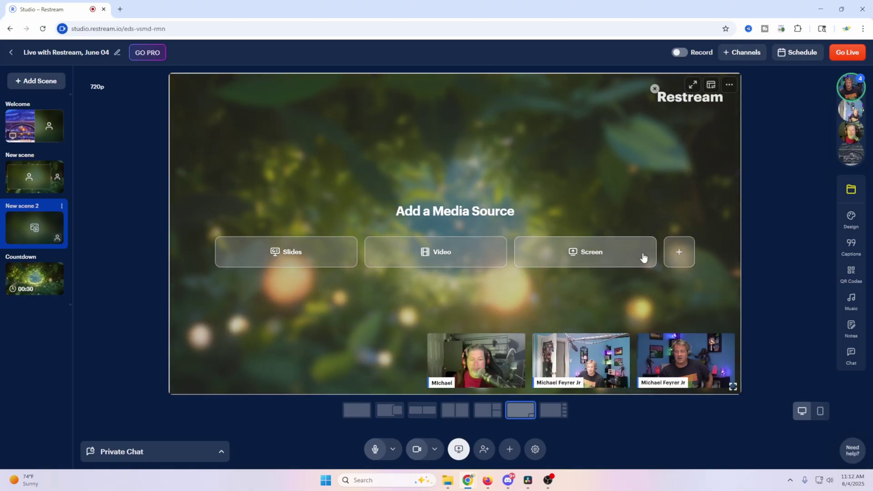
{"action": "left_click", "coordinate": [599, 255]}
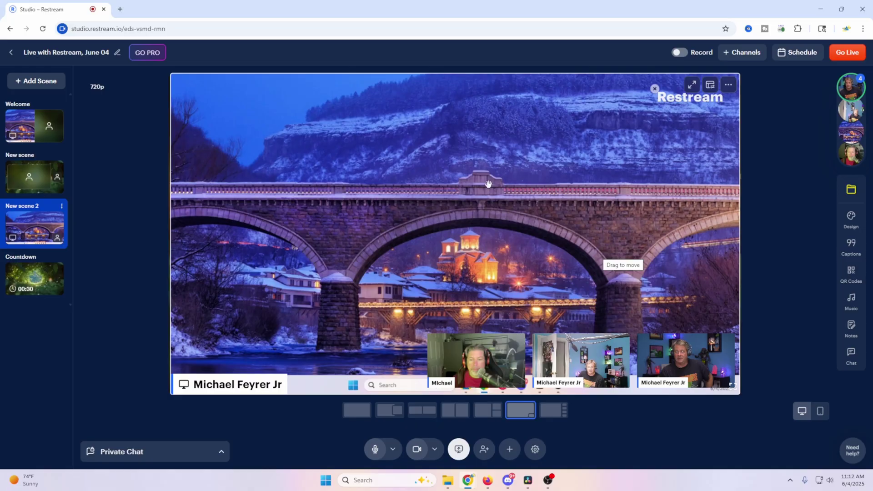
Test switching through the Welcome, New scene and New scene 2 scenes, ending on Welcome.
{"action": "left_click", "coordinate": [25, 135]}
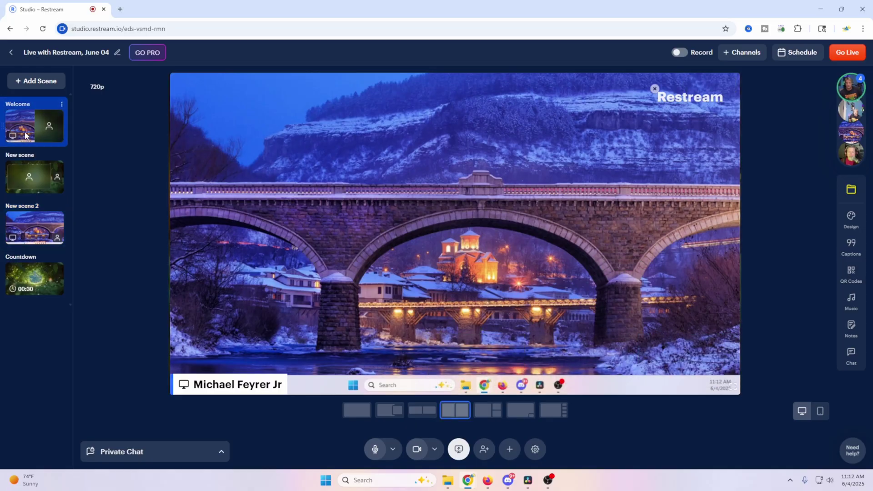
{"action": "left_click", "coordinate": [29, 184]}
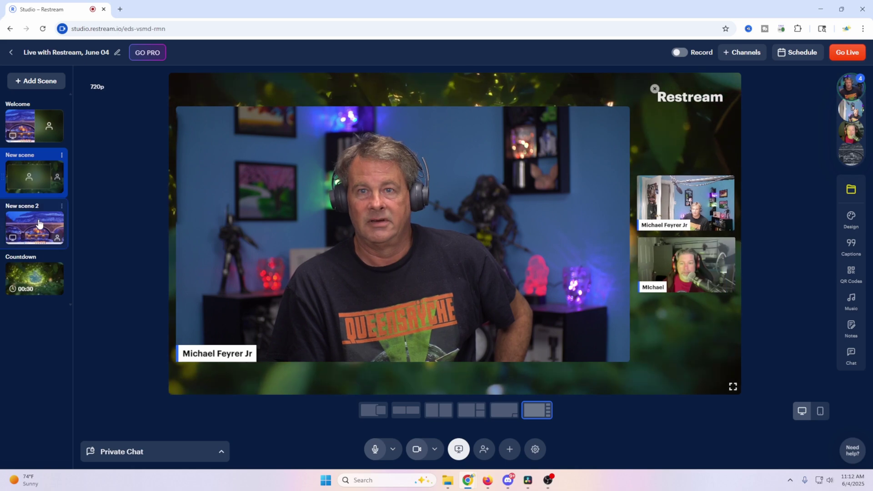
{"action": "left_click", "coordinate": [39, 225]}
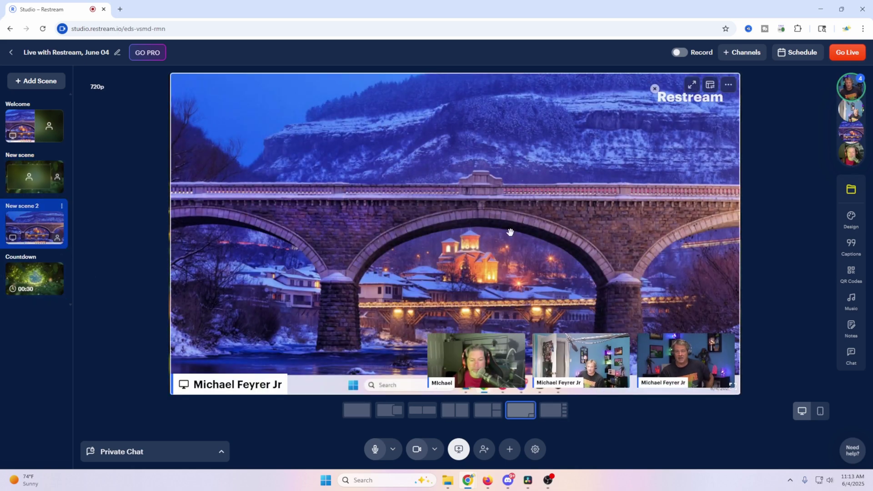
{"action": "left_click", "coordinate": [25, 129]}
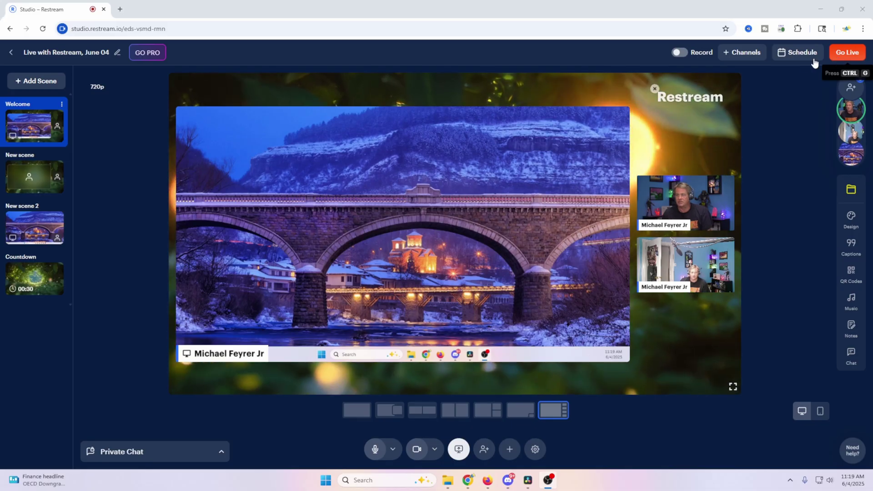
Examine the event scheduling form, close it without scheduling, and check the list of stage sources.
{"action": "left_click", "coordinate": [792, 53]}
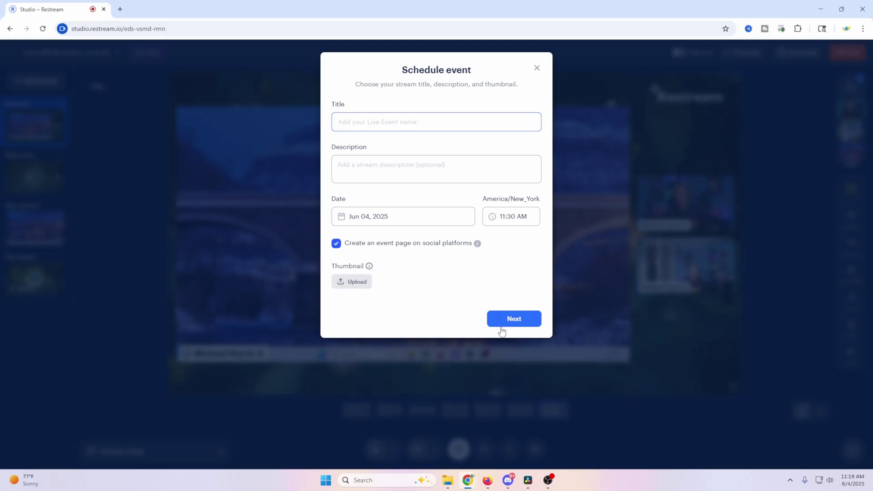
{"action": "left_click", "coordinate": [566, 77]}
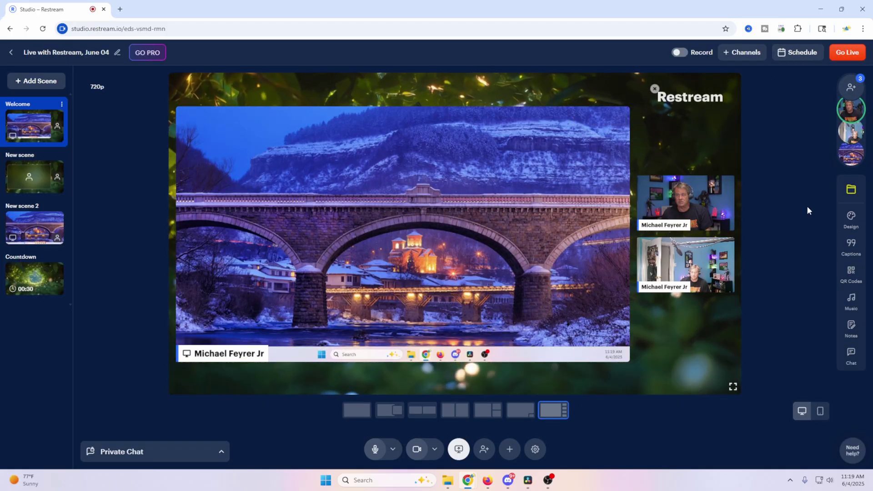
{"action": "left_click", "coordinate": [851, 87]}
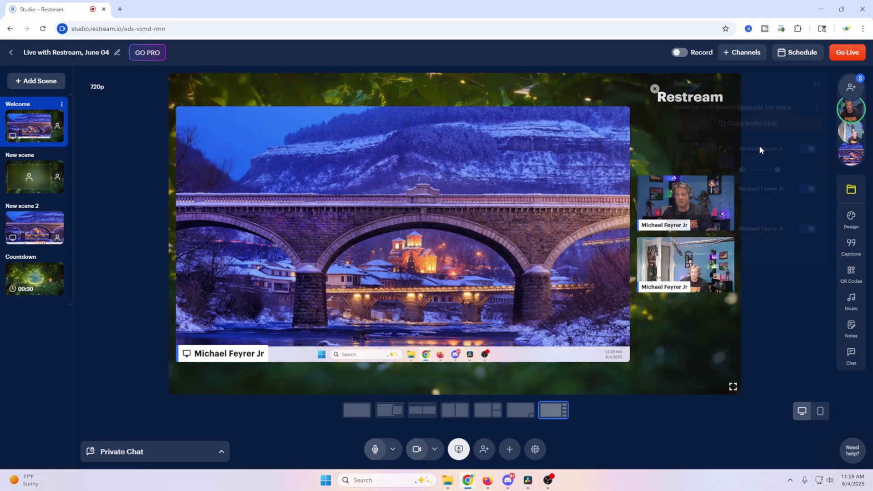
Review the channel destinations, switch the YouTube channel on, and close the dialog without saving.
{"action": "left_click", "coordinate": [742, 52]}
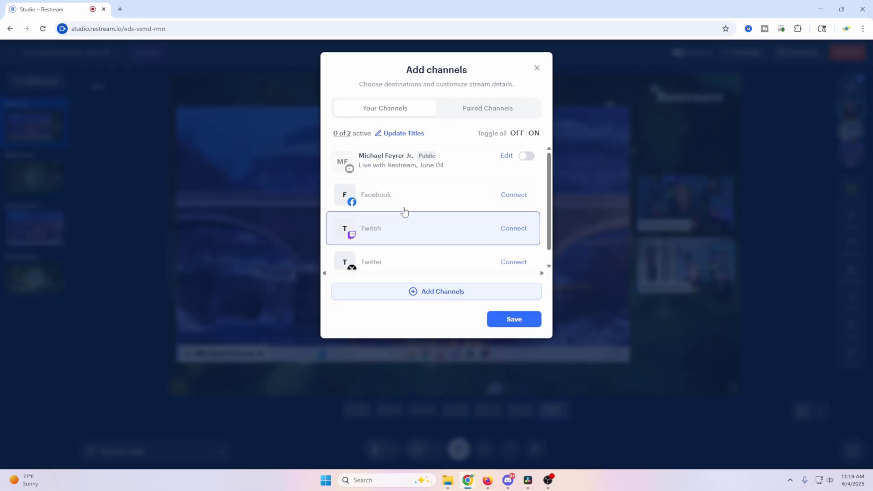
{"action": "scroll", "coordinate": [403, 200], "scroll_direction": "down", "scroll_amount": 1}
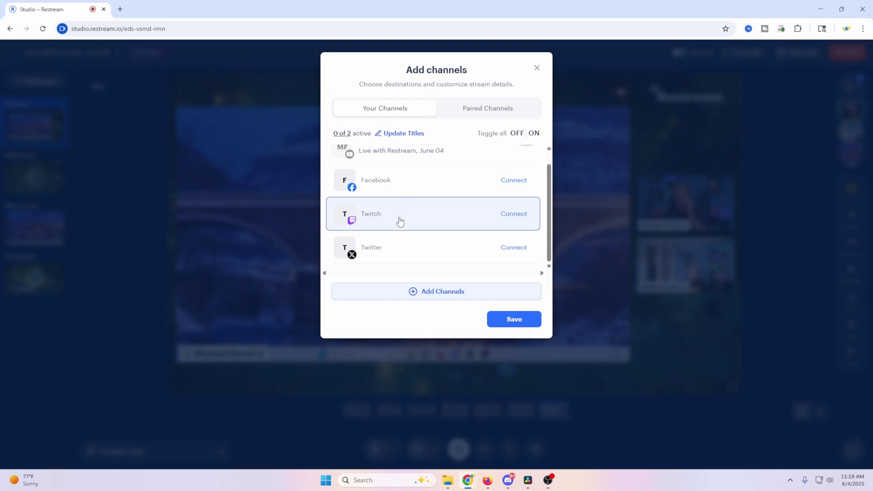
{"action": "left_click", "coordinate": [488, 109]}
{"action": "left_click", "coordinate": [526, 156]}
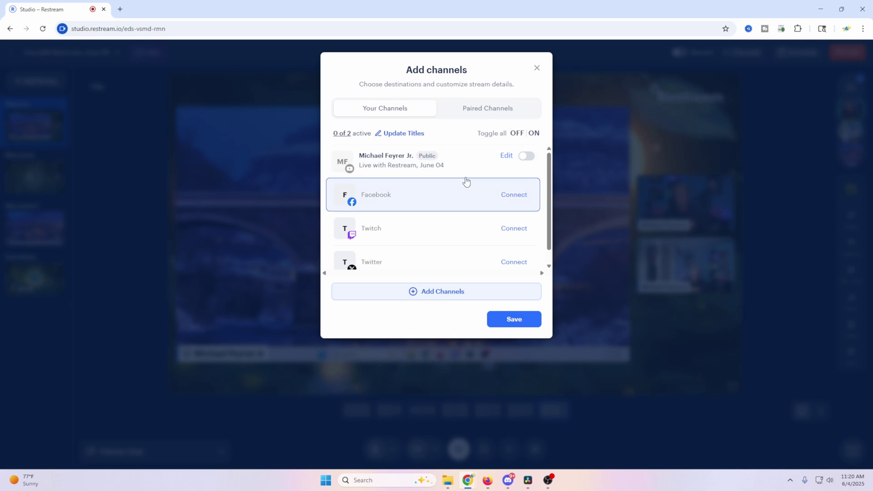
{"action": "left_click", "coordinate": [528, 157]}
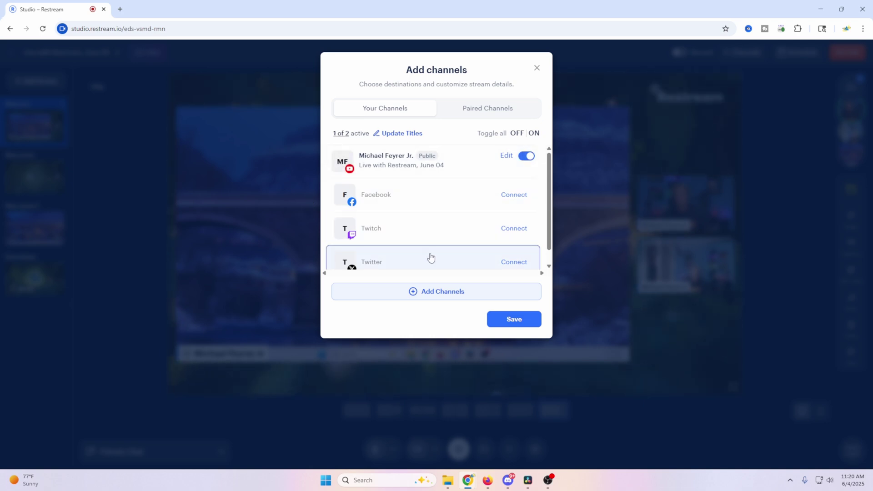
{"action": "scroll", "coordinate": [413, 250], "scroll_direction": "down", "scroll_amount": 1}
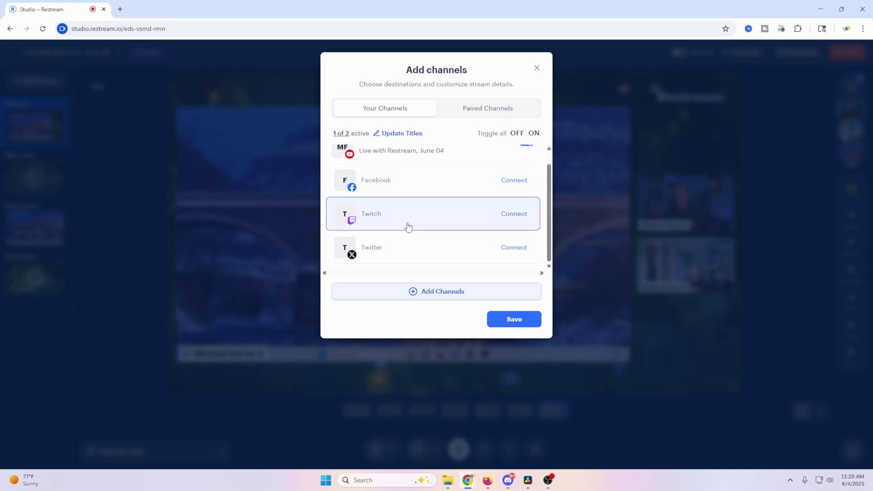
{"action": "scroll", "coordinate": [408, 226], "scroll_direction": "up", "scroll_amount": 1}
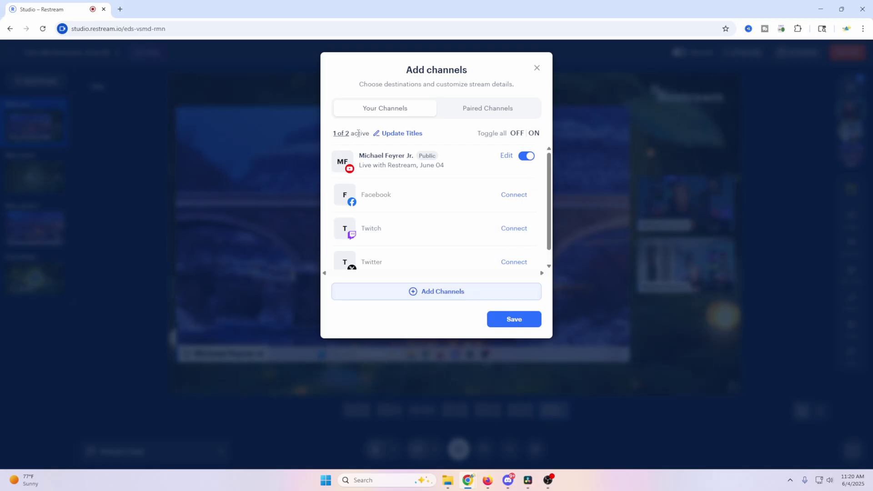
{"action": "left_click", "coordinate": [537, 68]}
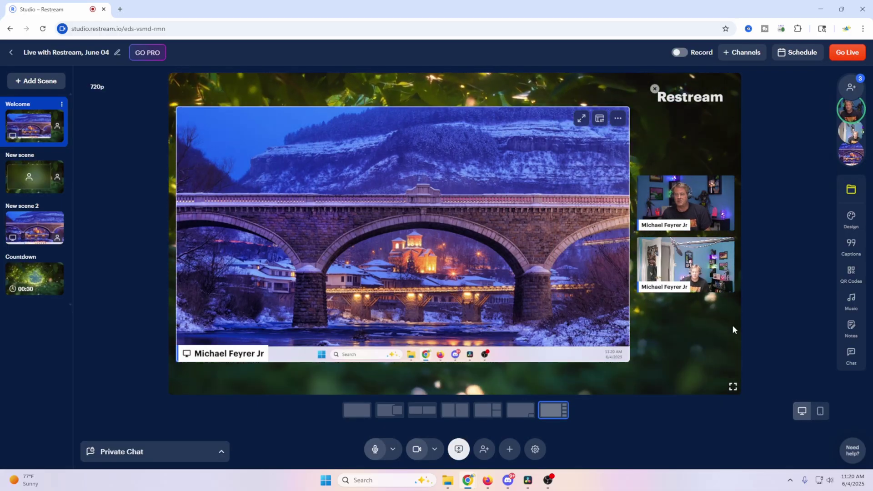
Open the design settings and look over the logo, overlay, video clip and background options.
{"action": "left_click", "coordinate": [851, 219]}
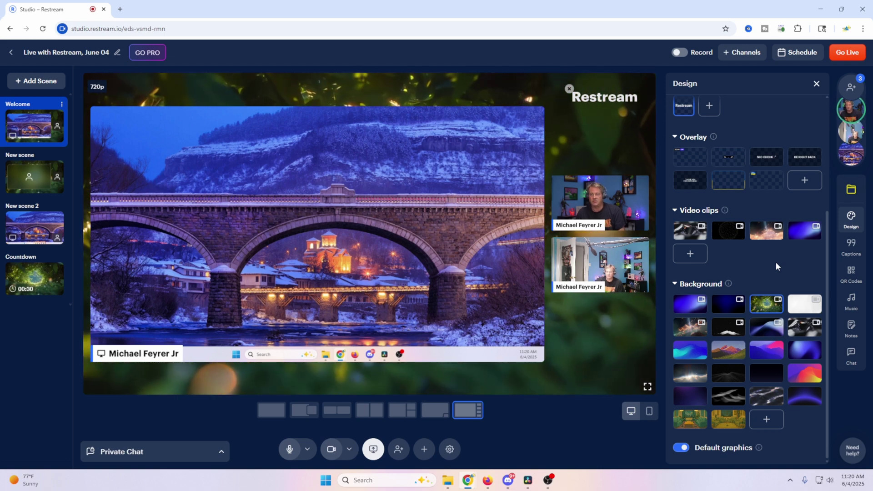
{"action": "scroll", "coordinate": [776, 263], "scroll_direction": "up", "scroll_amount": 2}
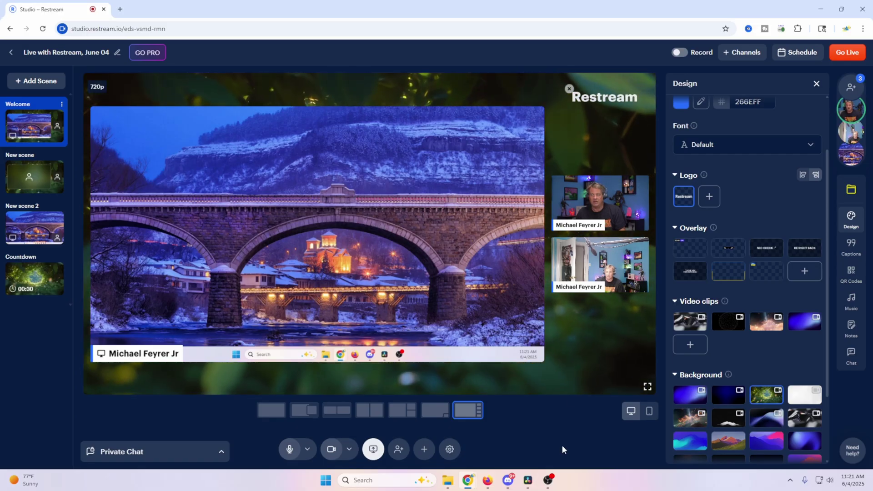
Compare the features and prices of the upgrade plans, highlighting the no-watermark feature, and close the plan overview.
{"action": "left_click", "coordinate": [145, 55]}
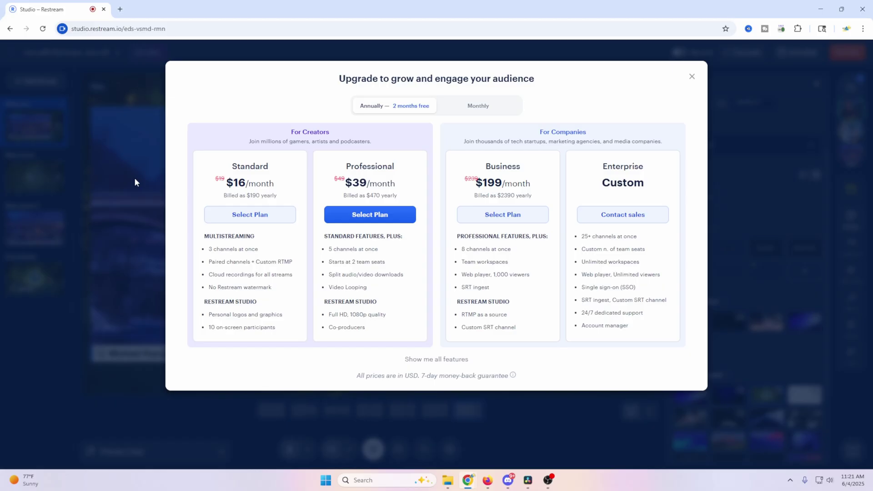
{"action": "triple_click", "coordinate": [367, 275]}
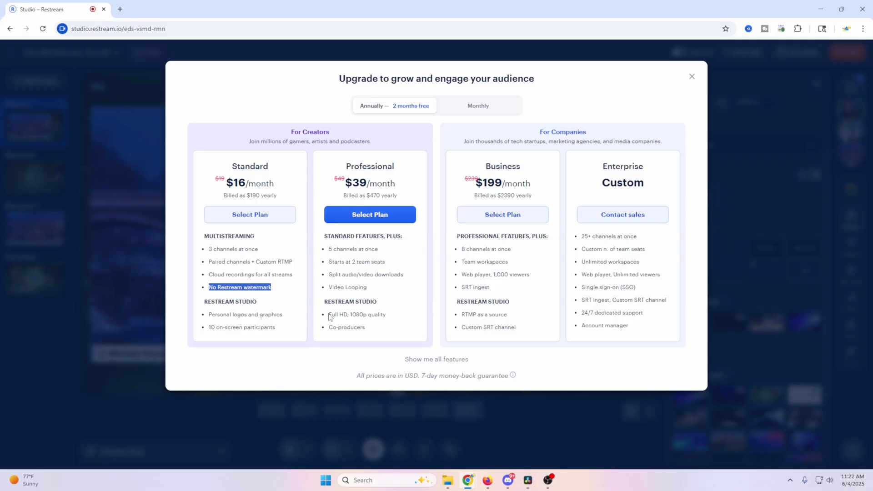
{"action": "left_click", "coordinate": [693, 77]}
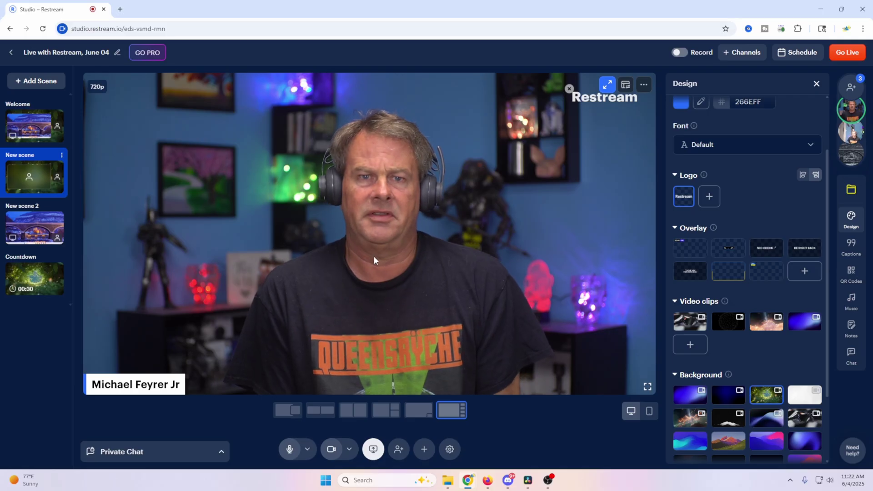